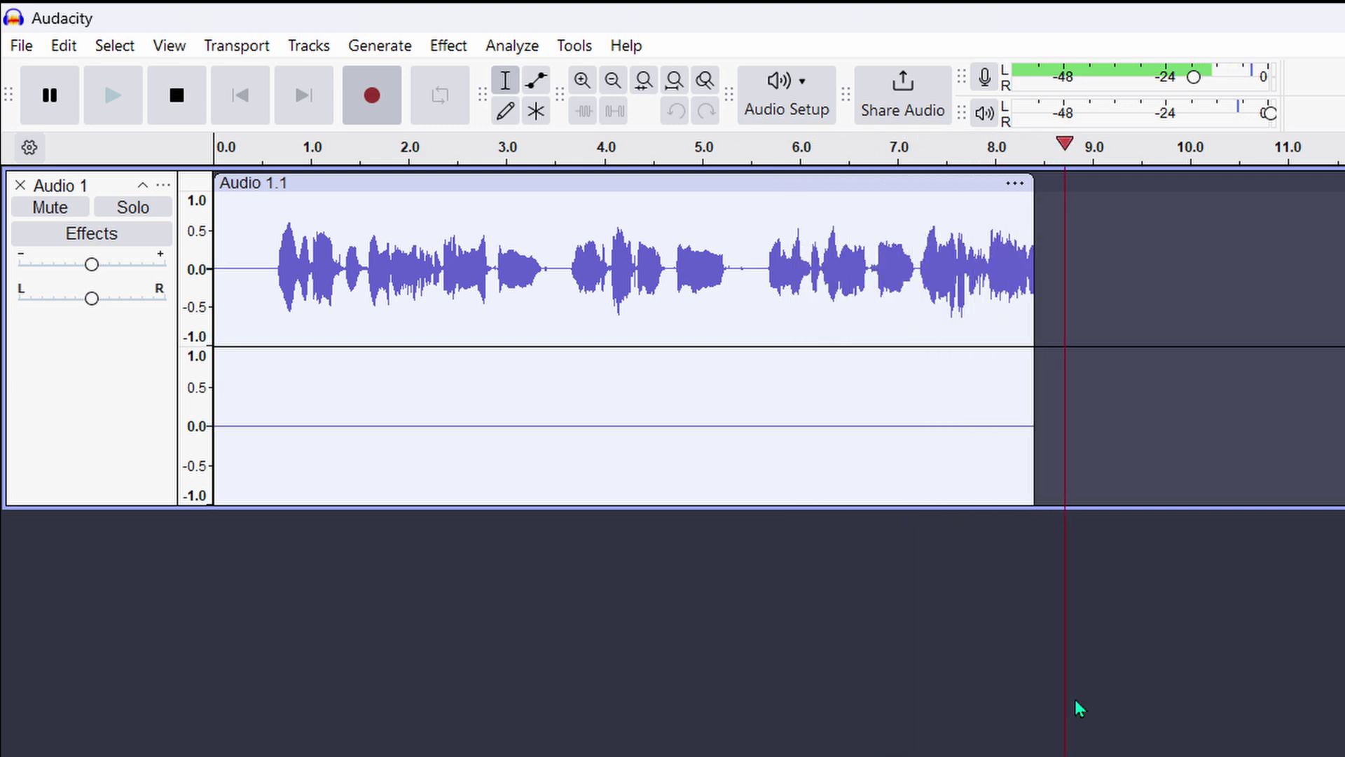
Step: Stop the Audacity test recording so the voice clip stays in the Audio 1 track
click(180, 100)
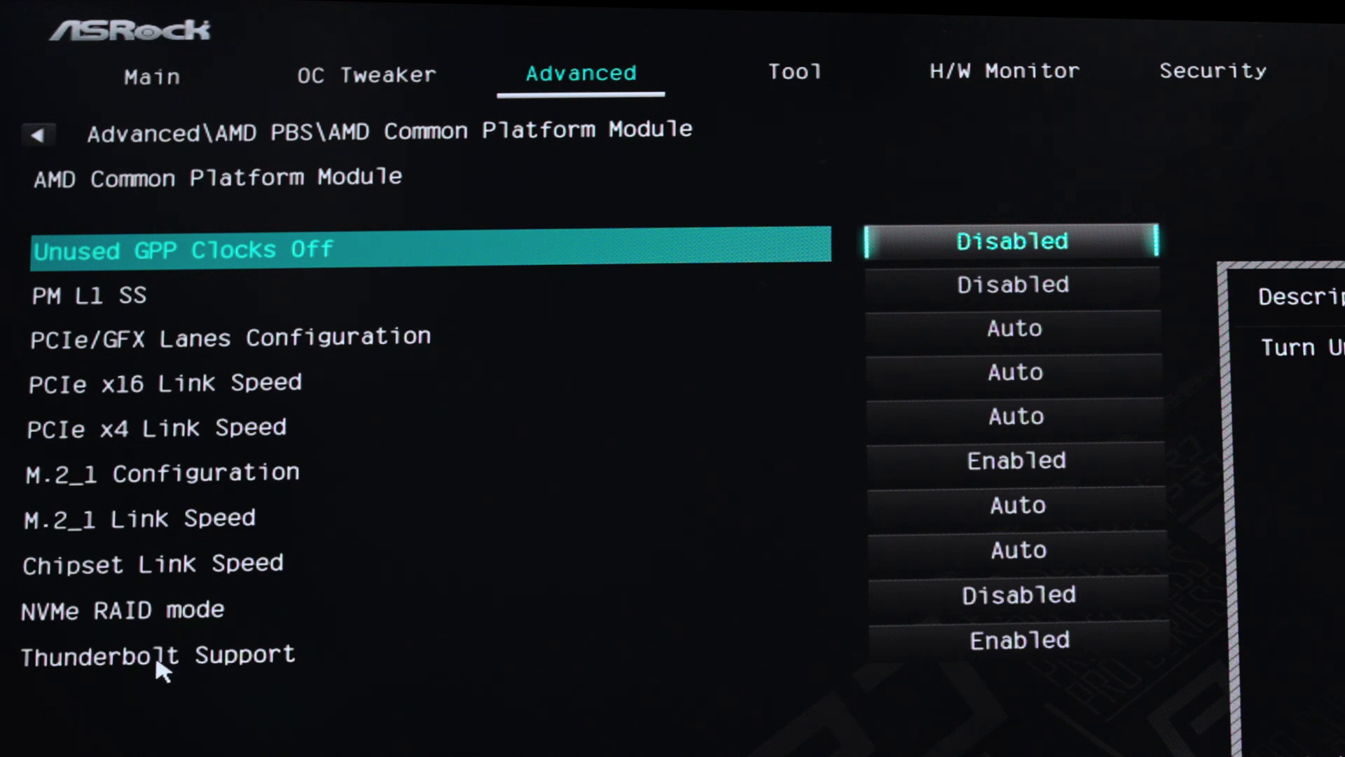
Step: Keep Thunderbolt Support at Enabled, then save the UEFI changes and exit with F10
click(964, 651)
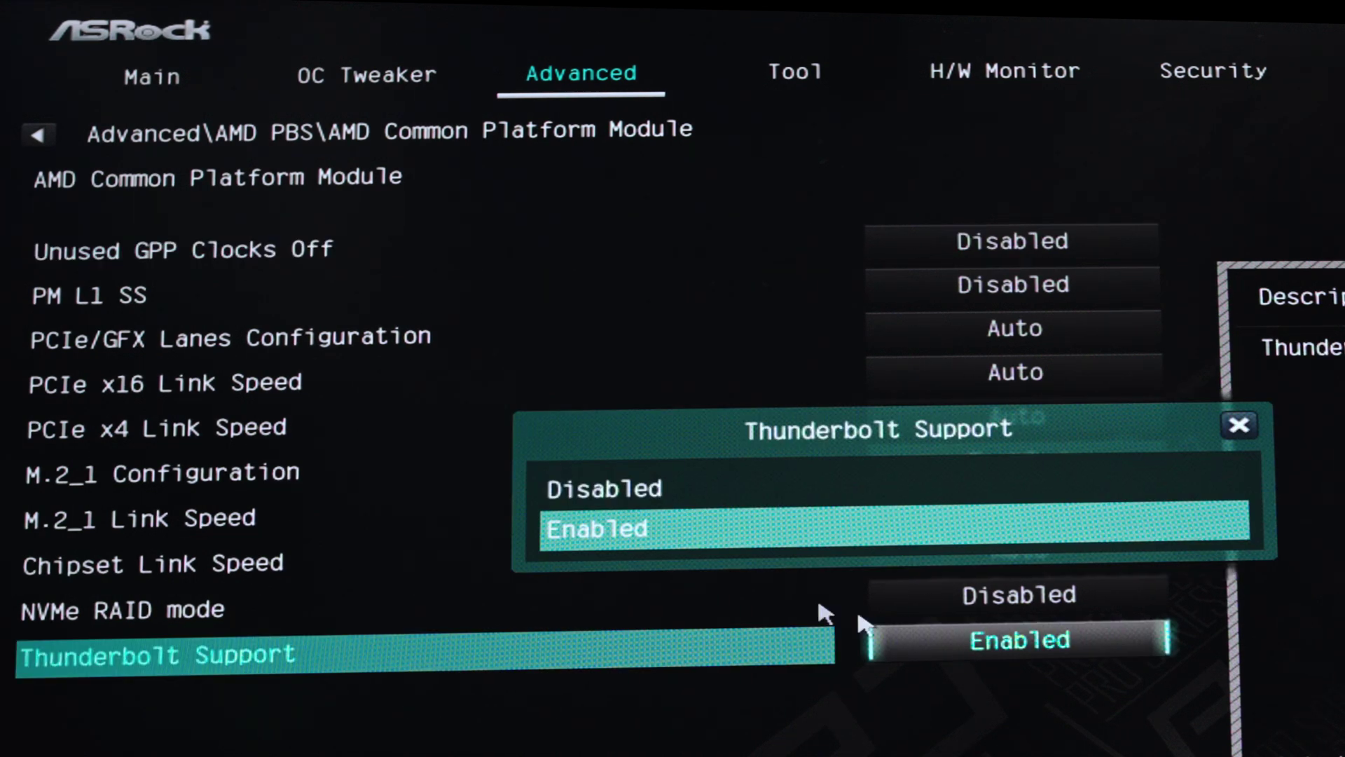
key(Return)
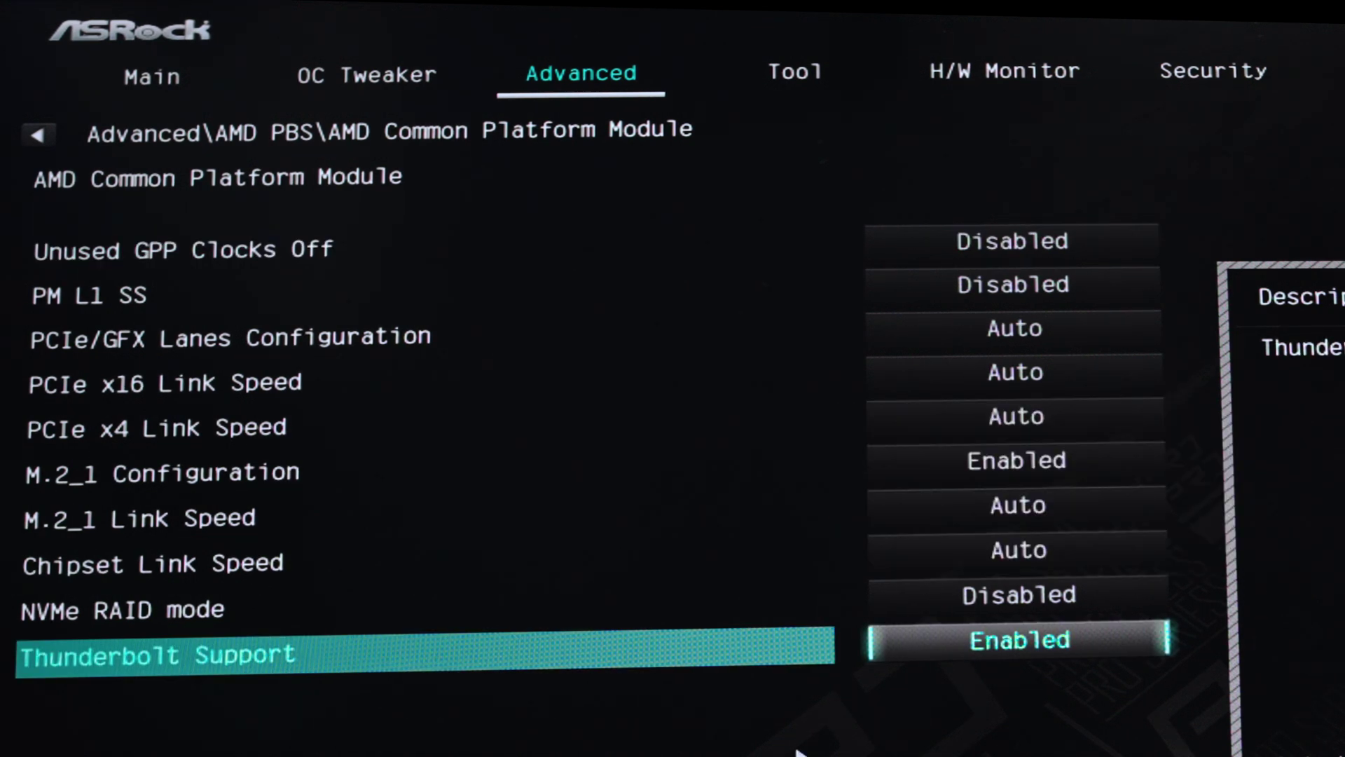
key(F10)
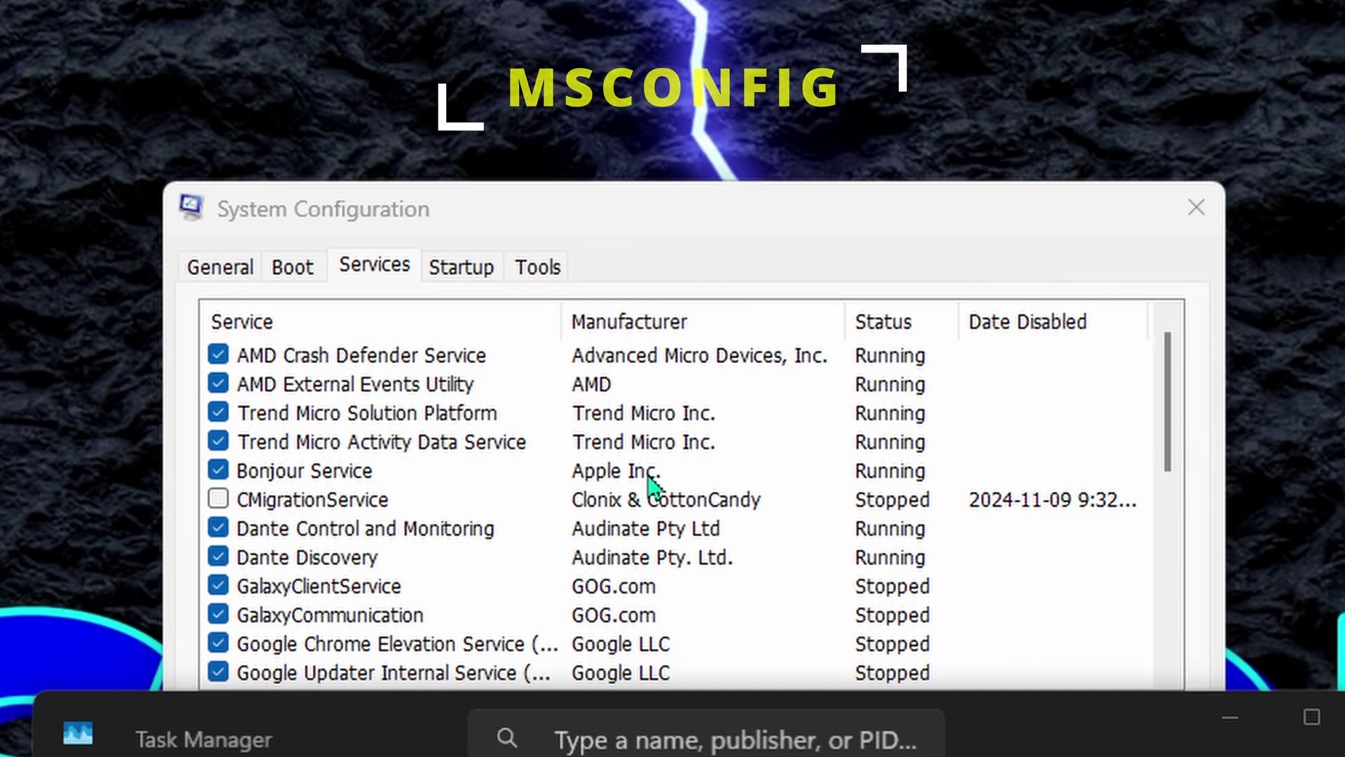
scroll(1322, 388, down, 3)
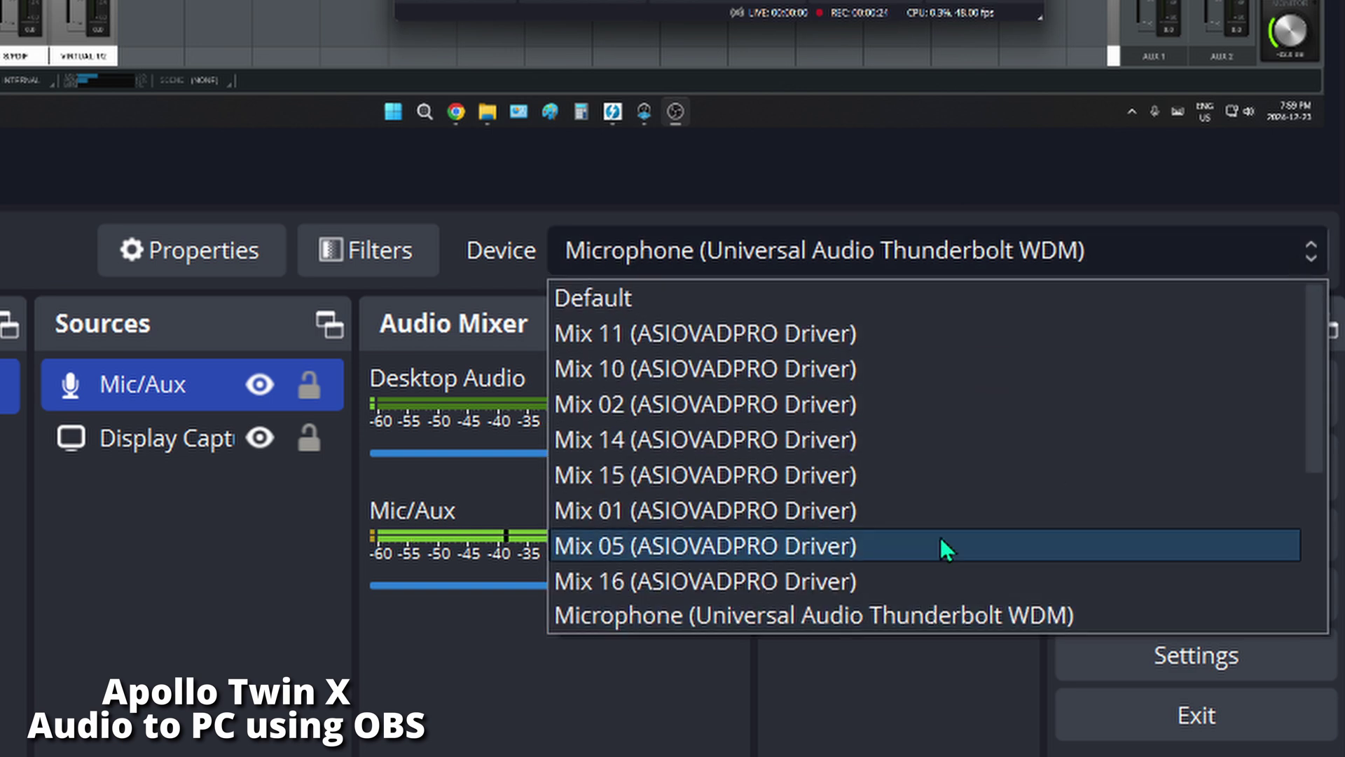
Step: Choose Mix 01 (ASIOVADPRO Driver) as the Mic/Aux device
click(752, 508)
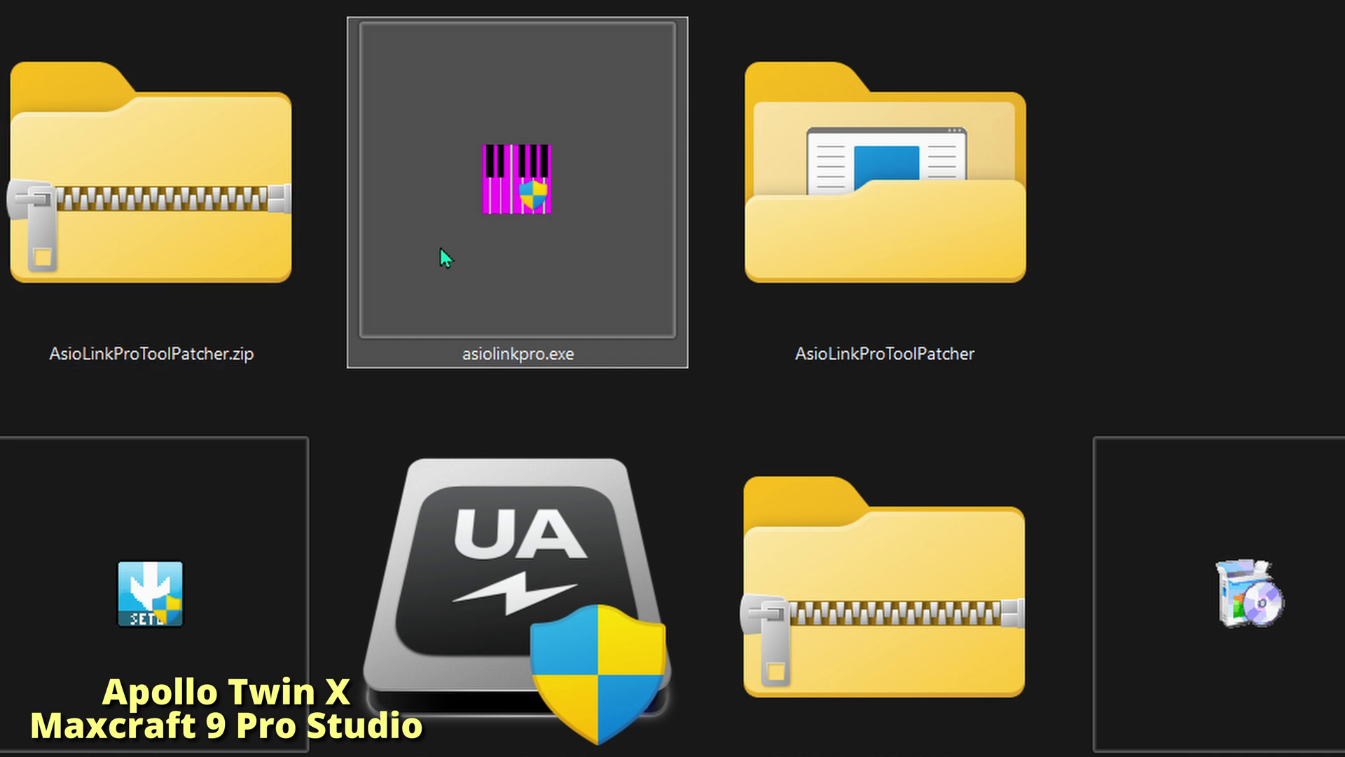
Step: Download the ASIO Link Pro Tool patcher zip and open its extracted AsioLinkProToolPatcher folder
scroll(597, 322, down, 1)
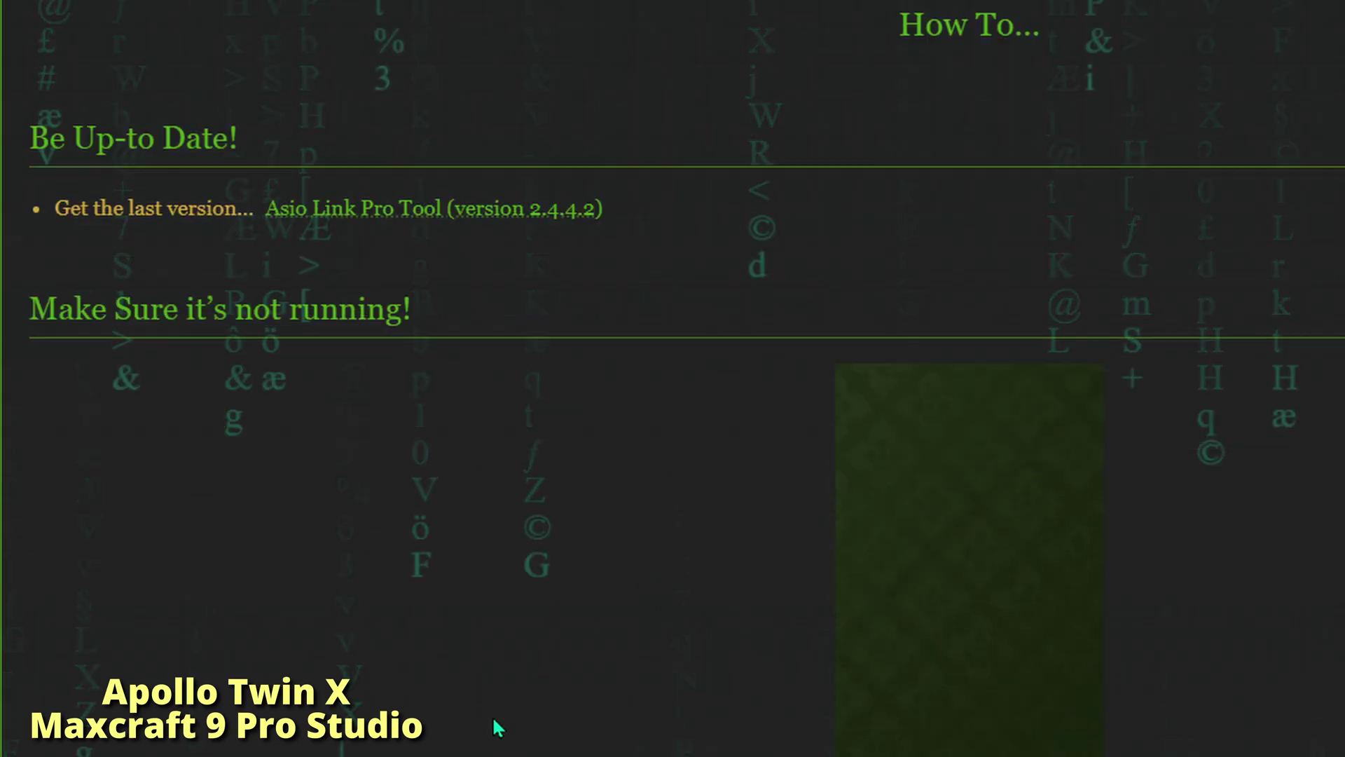
scroll(494, 728, down, 20)
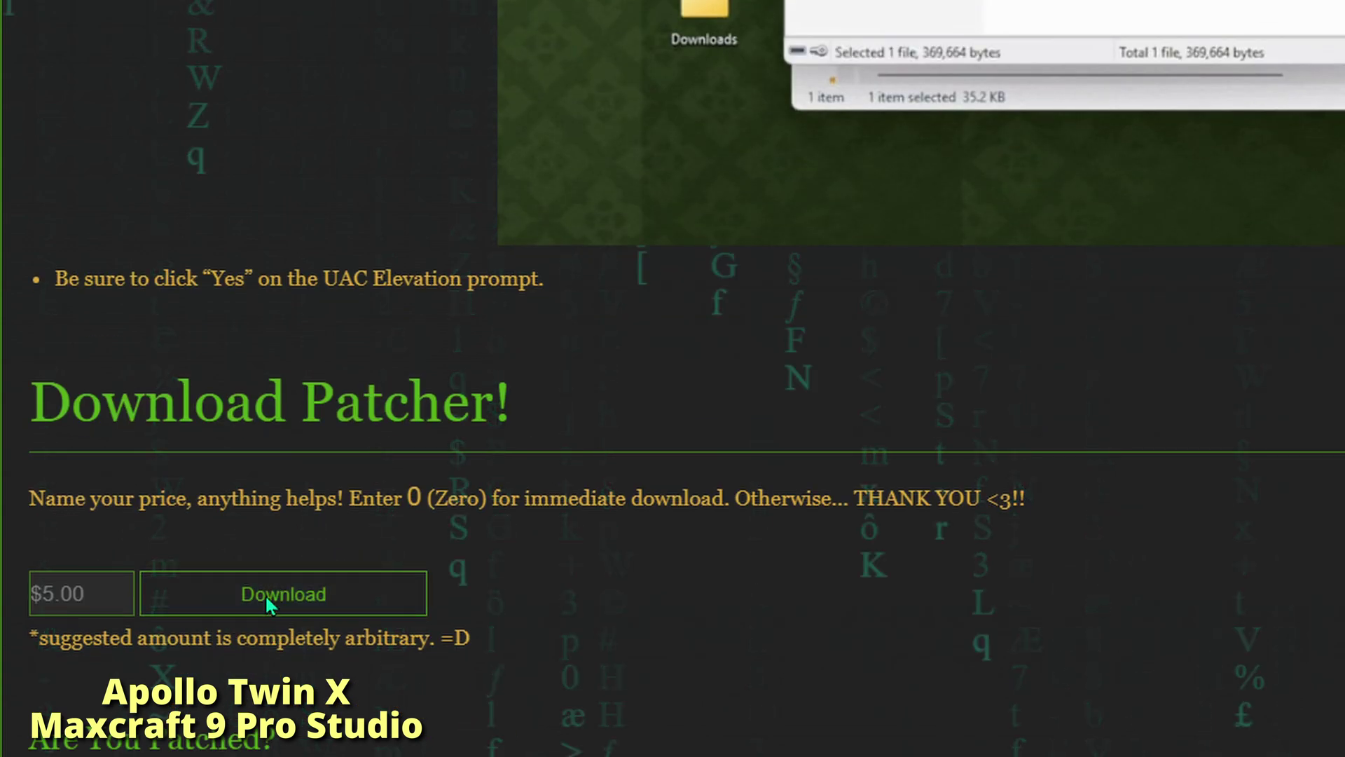
click(279, 594)
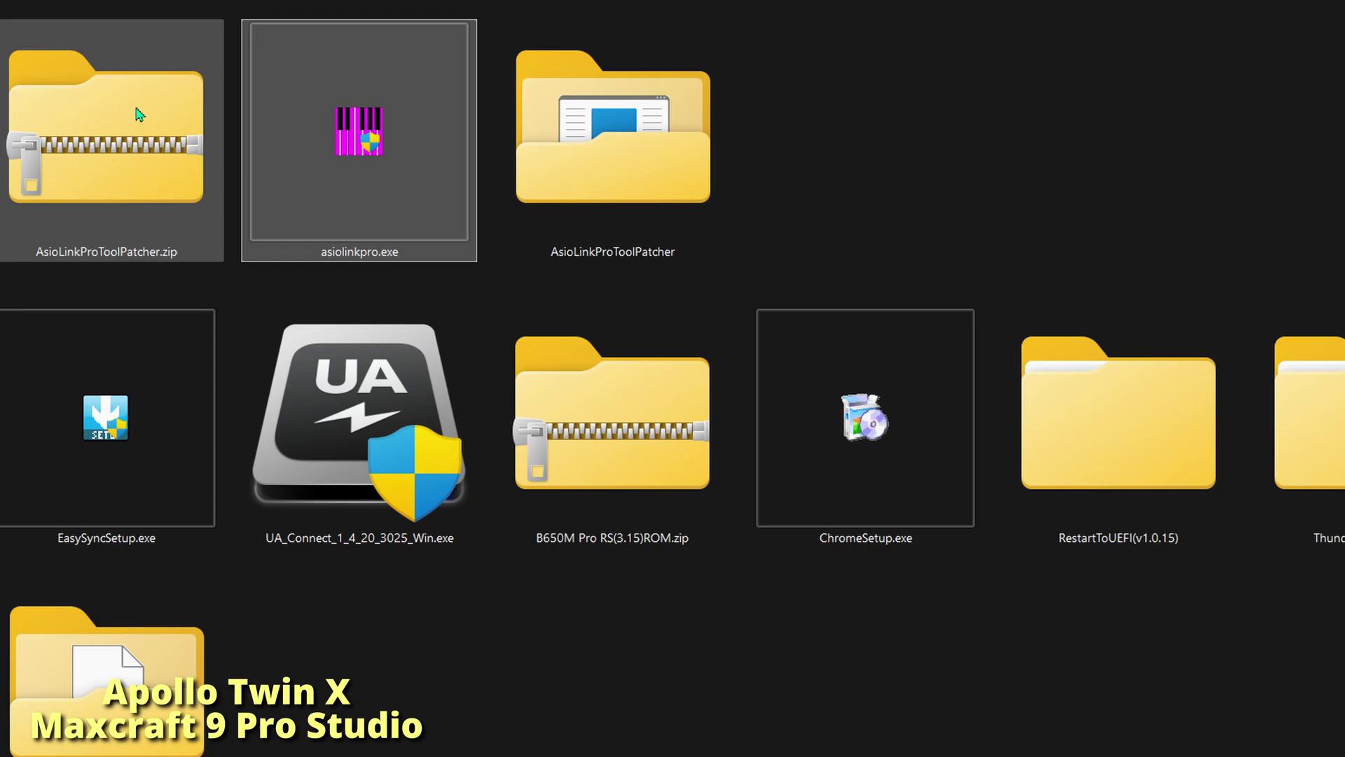
right_click(84, 134)
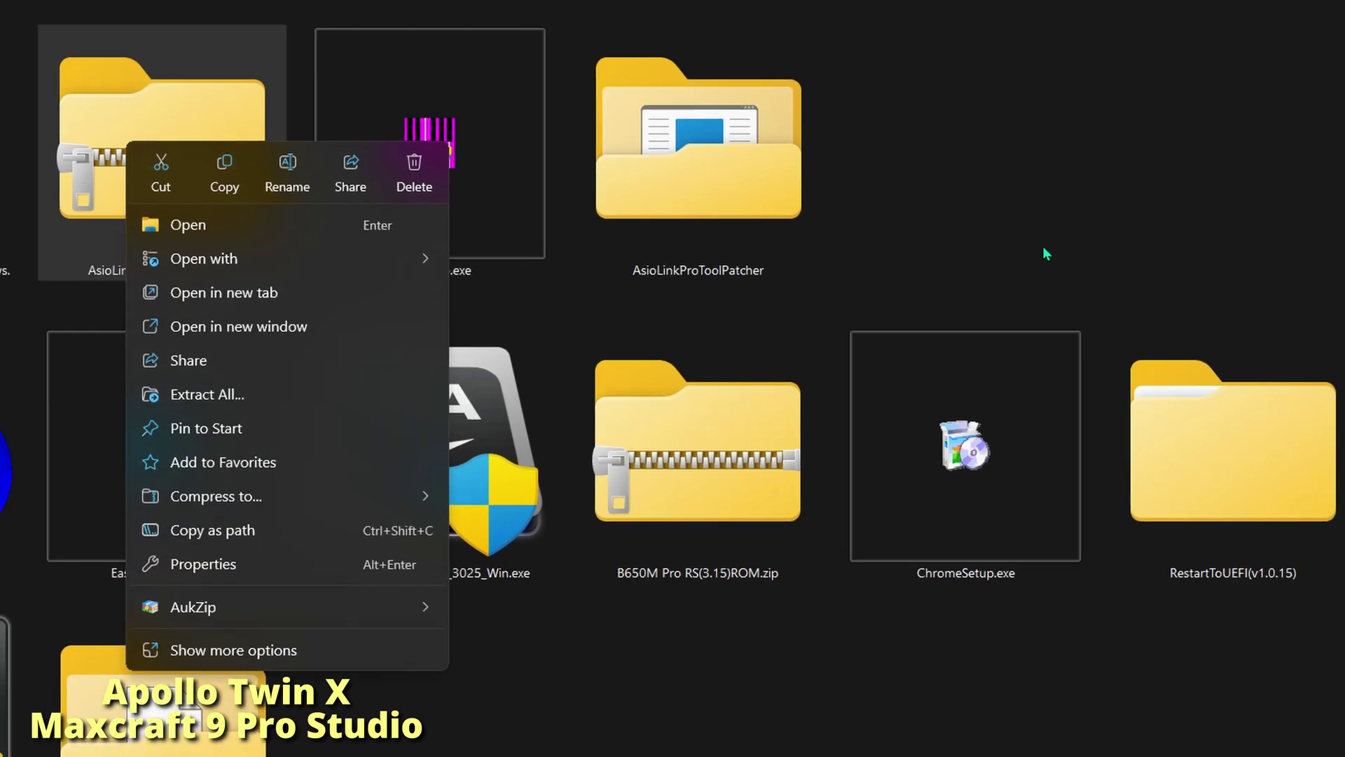
click(613, 141)
double_click(613, 148)
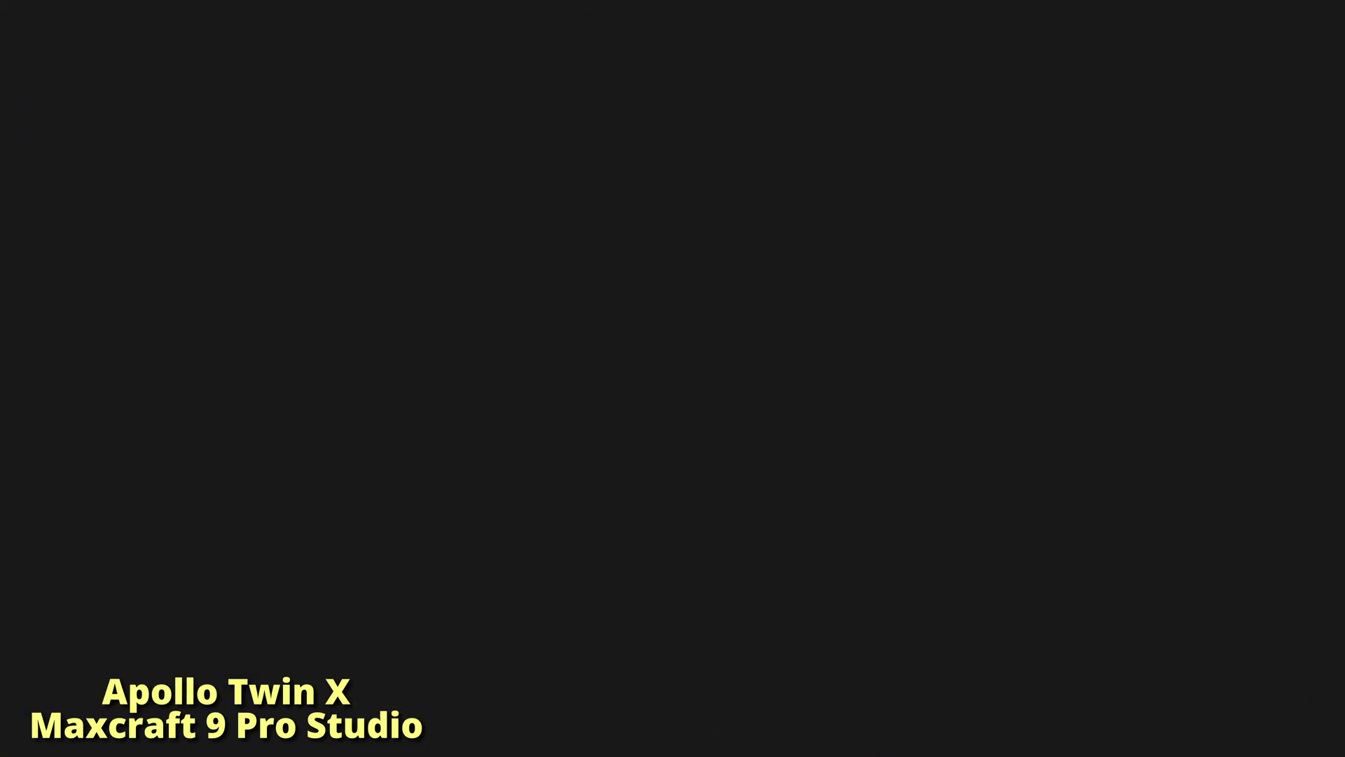
Step: Quit ASIO Link Pro Tool from the system tray and run AsioLinkProToolPatcher.exe
click(936, 720)
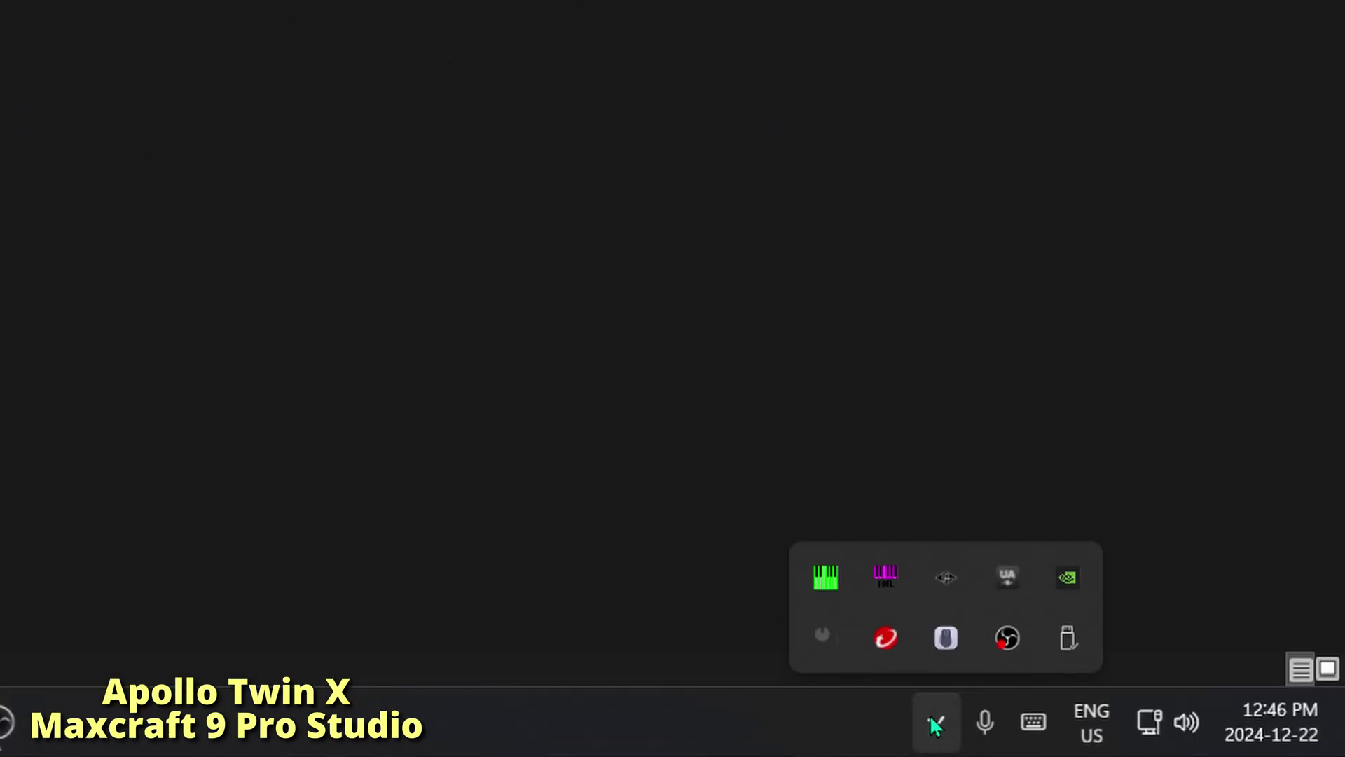
right_click(885, 573)
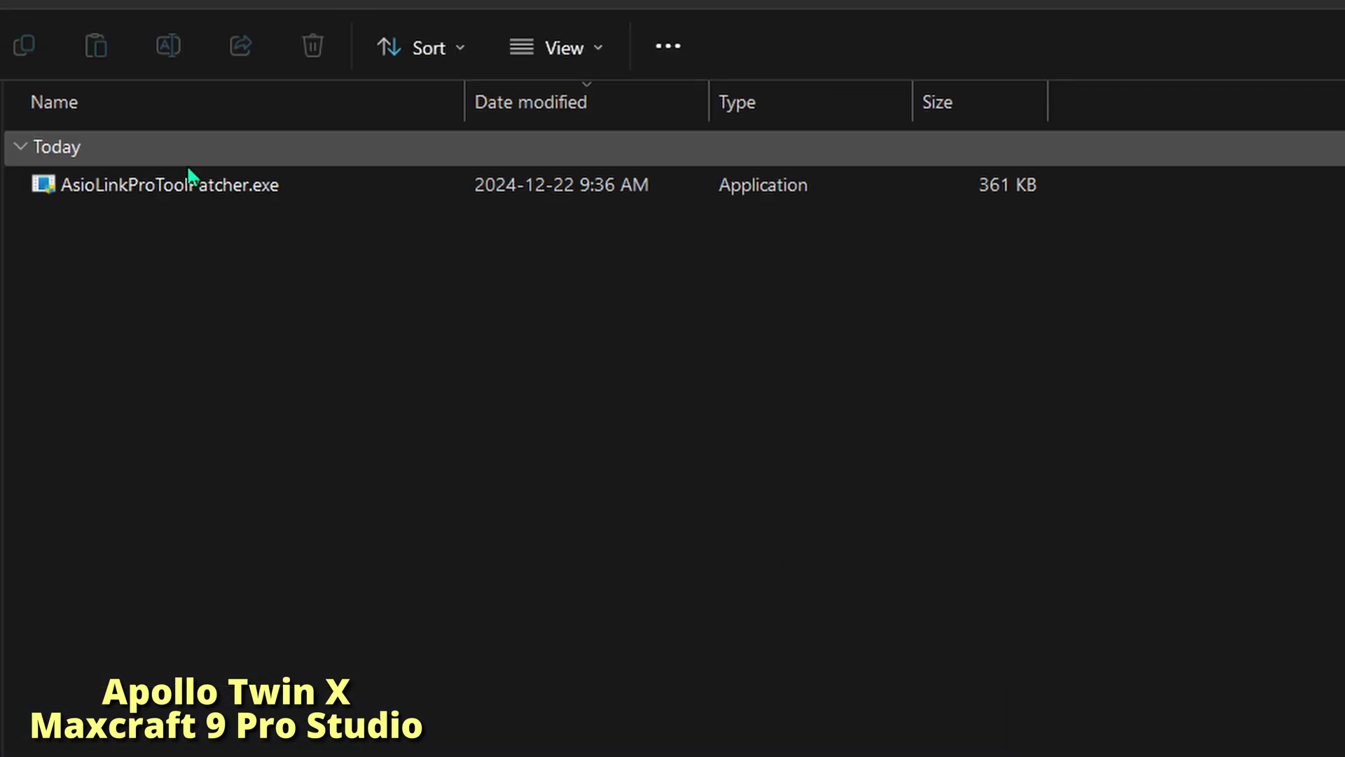
click(168, 201)
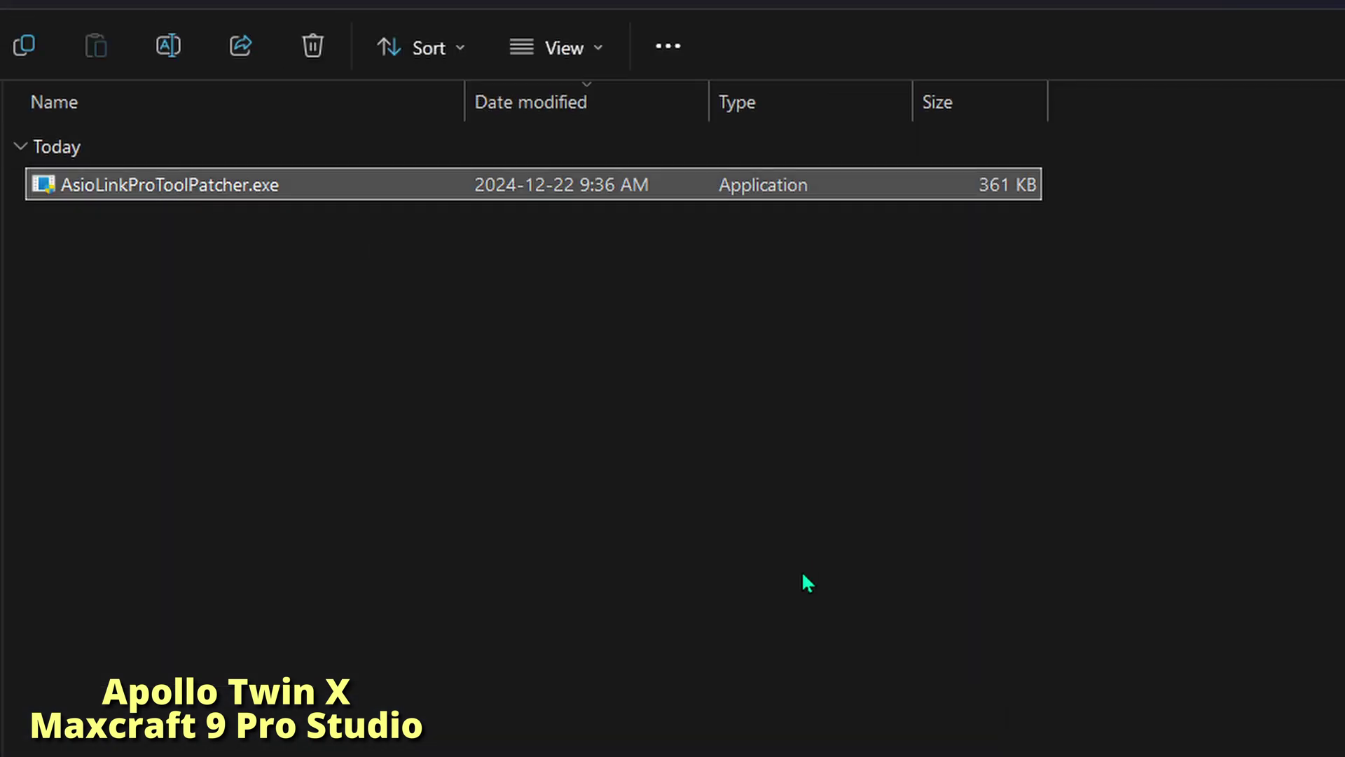
click(589, 238)
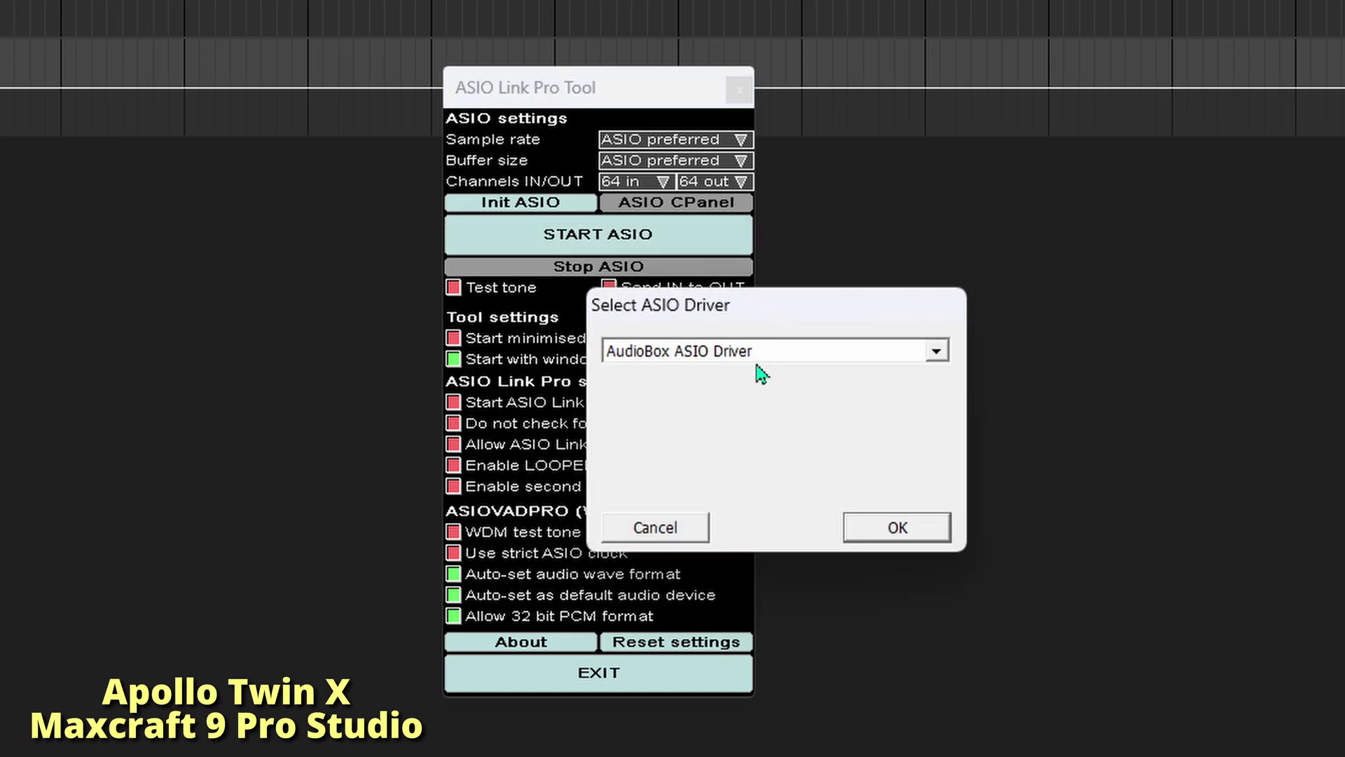
click(757, 357)
scroll(738, 448, down, 5)
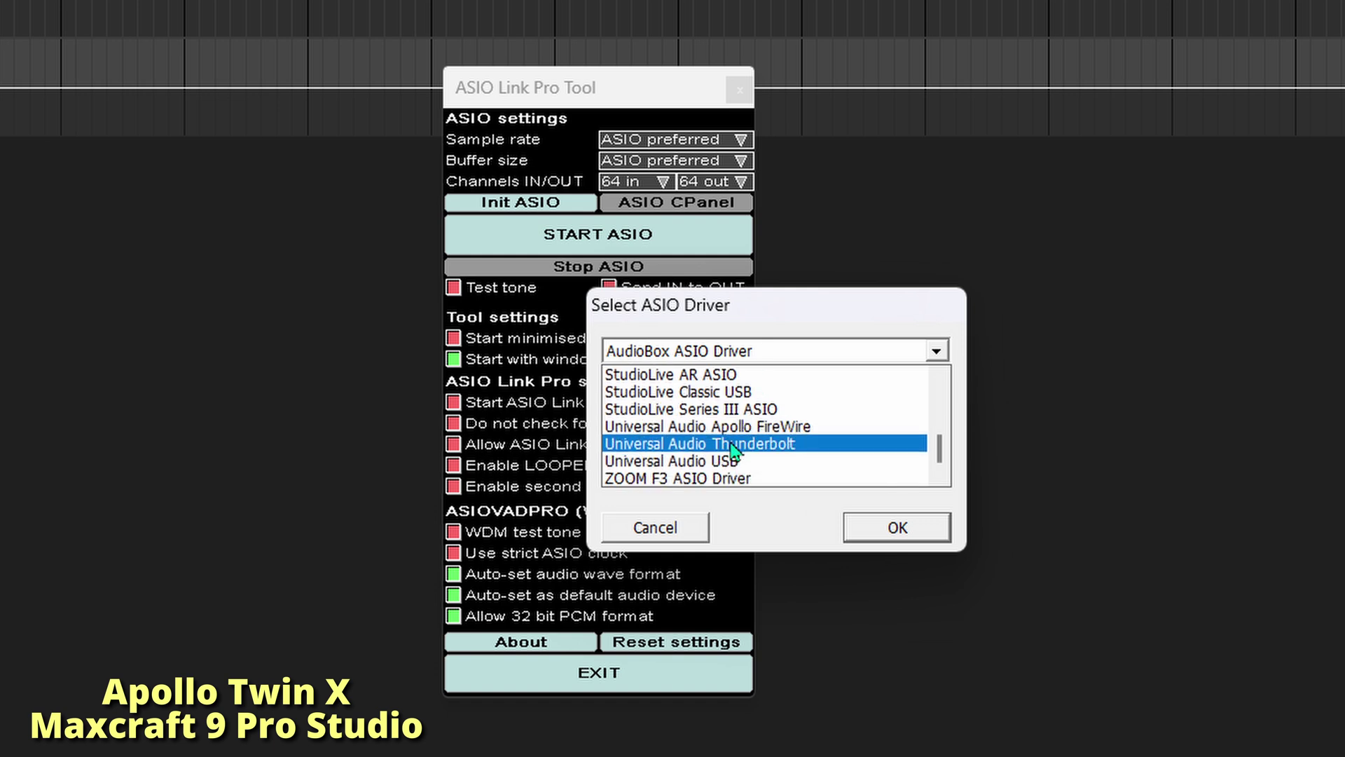
Step: Select Universal Audio Thunderbolt as the ASIO driver and confirm with OK
click(740, 447)
click(911, 534)
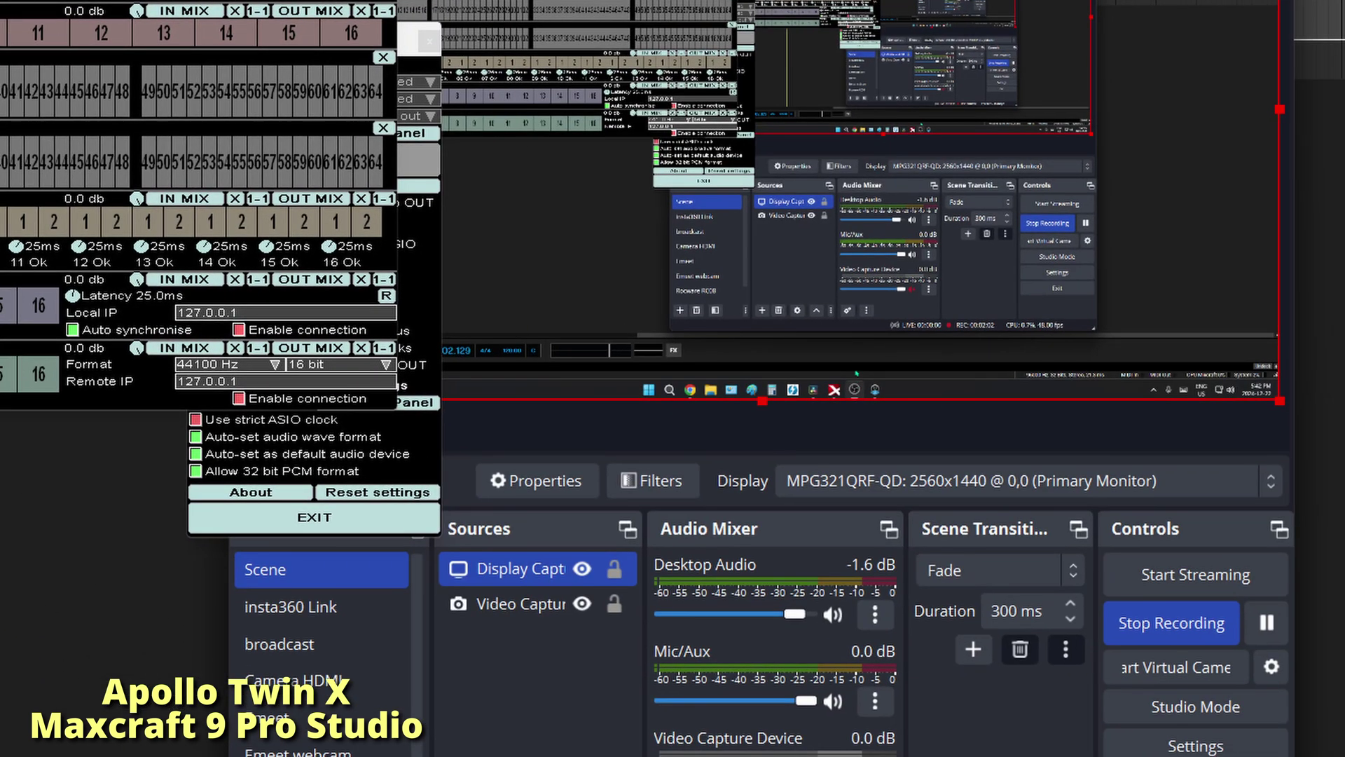
Step: Set the Mic/Aux device to Mix 02 (ASIOVADPRO Driver) and confirm
click(875, 701)
click(768, 120)
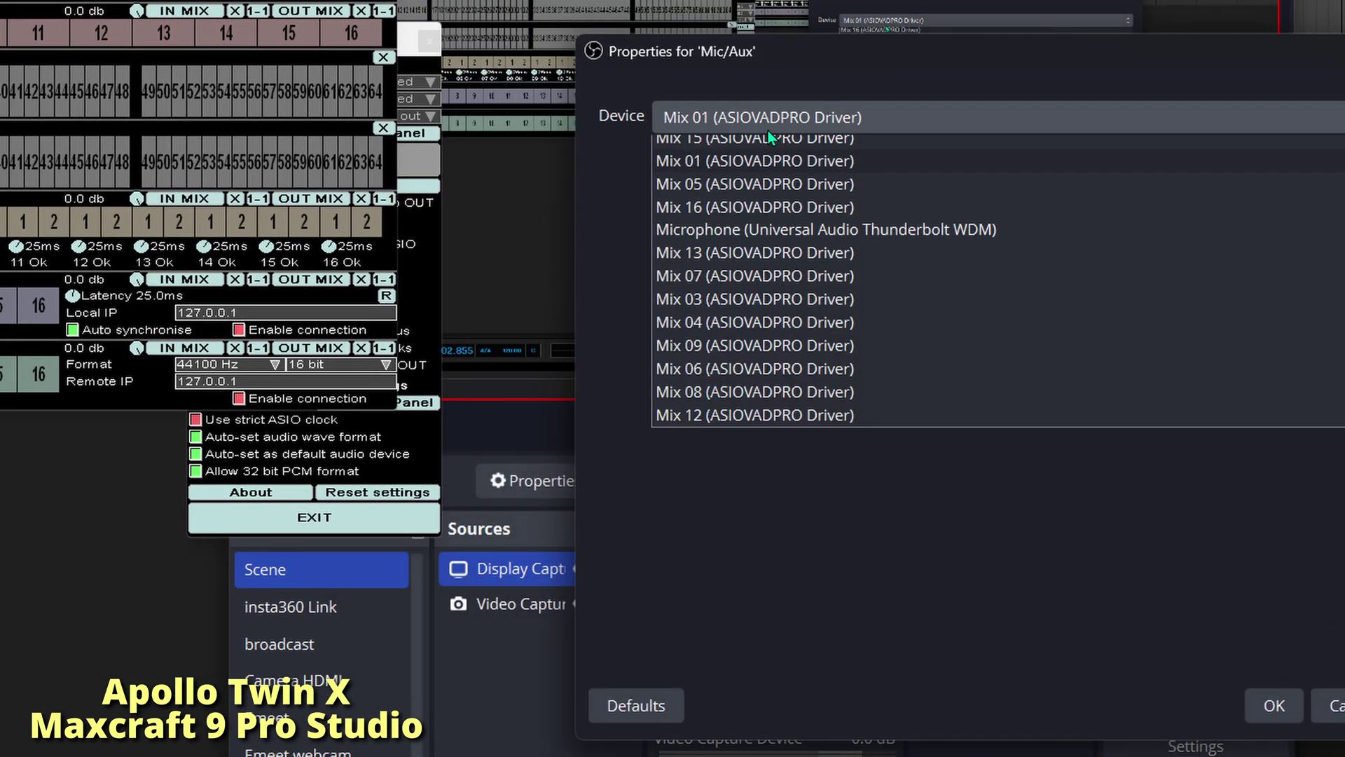
click(737, 218)
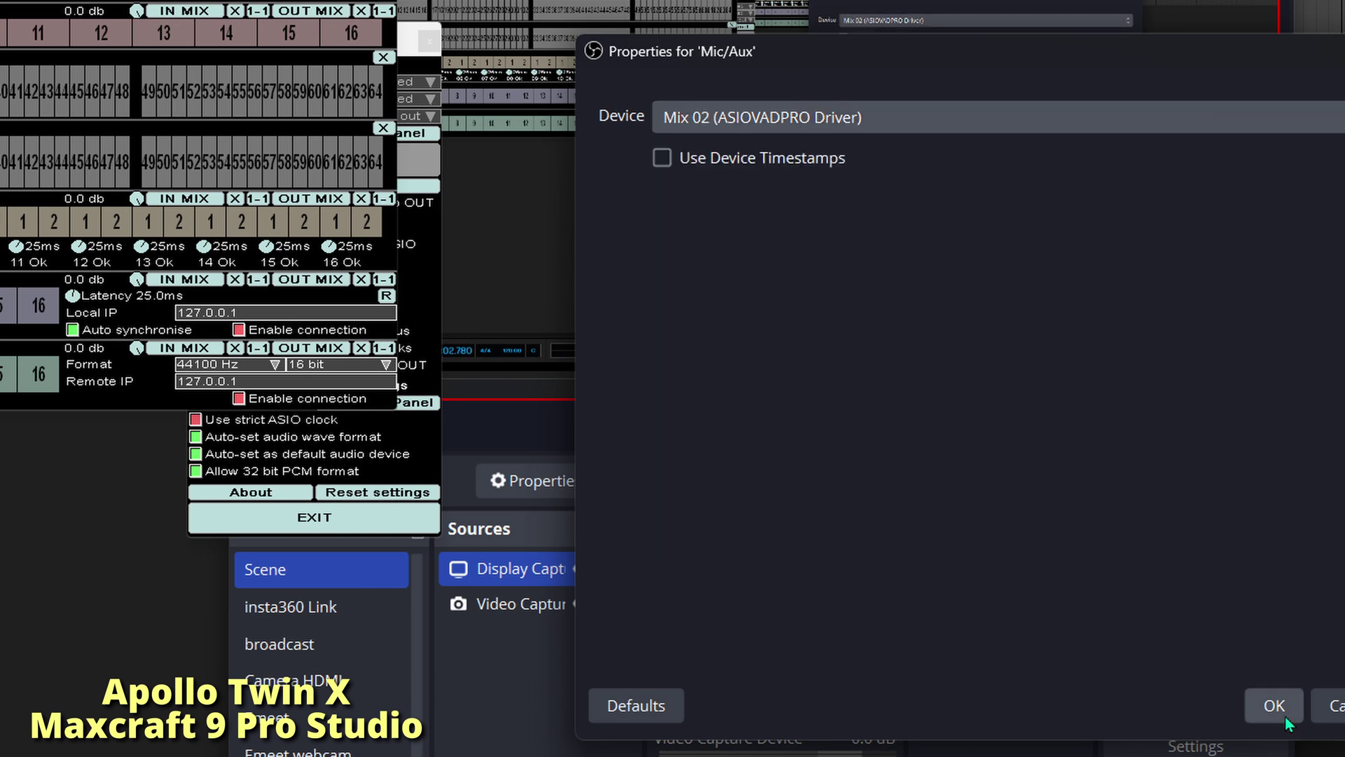
click(1275, 706)
Step: Reopen Mic/Aux properties and choose the Mix driver again in the Device list
click(883, 703)
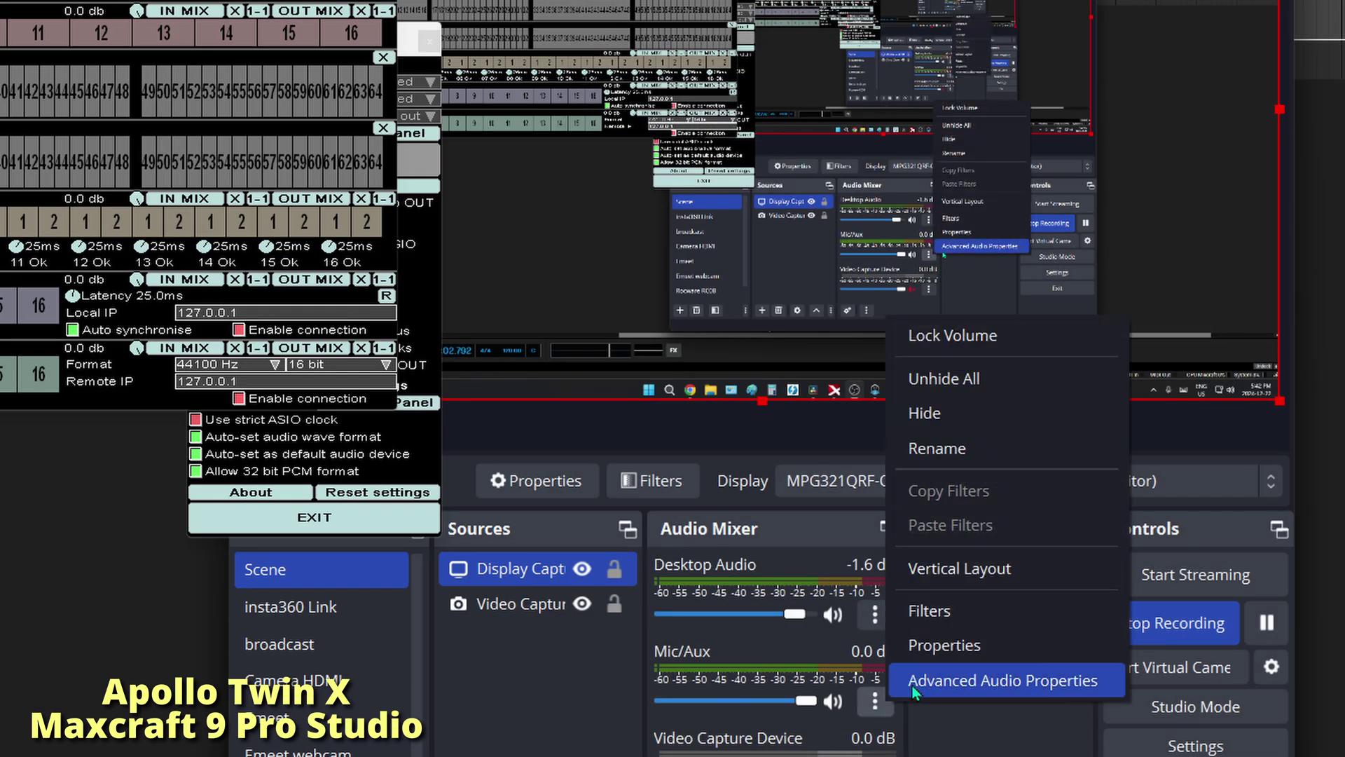
click(936, 649)
click(622, 21)
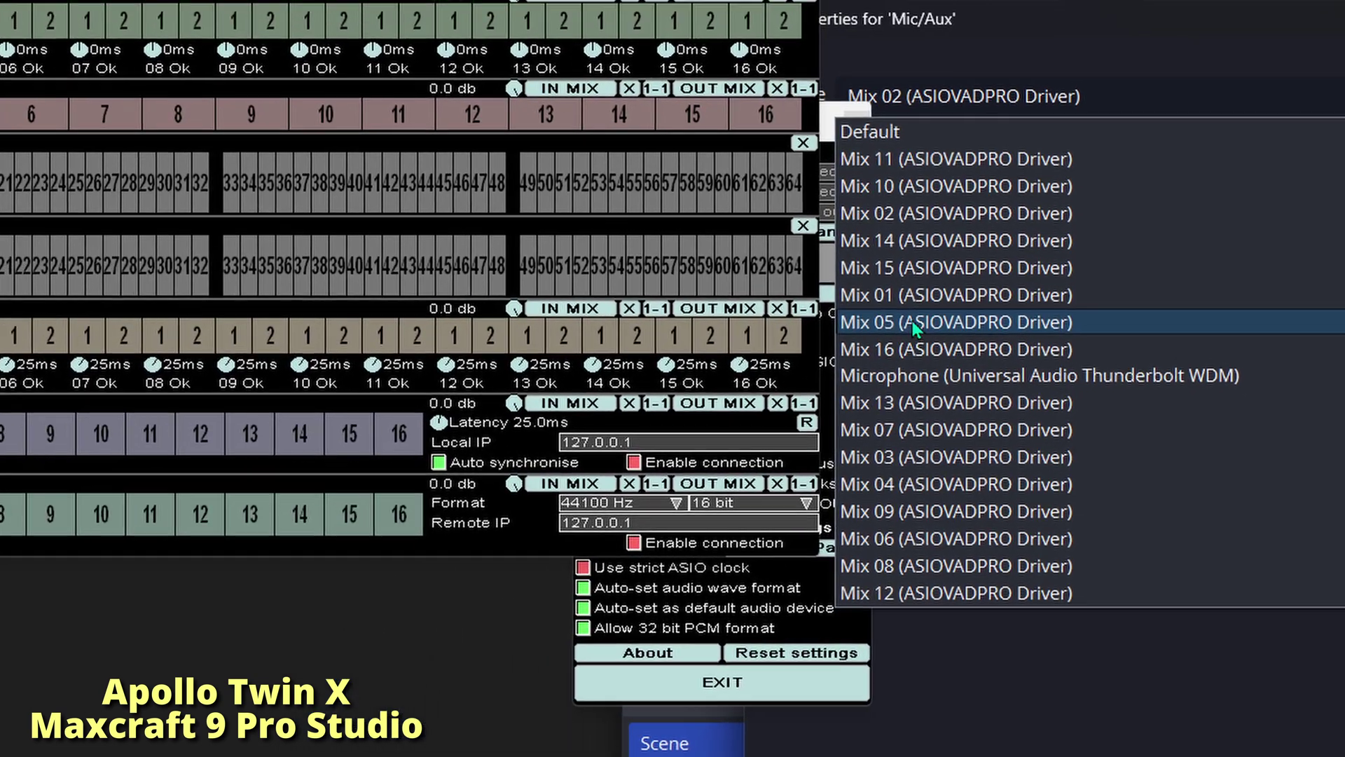
click(913, 321)
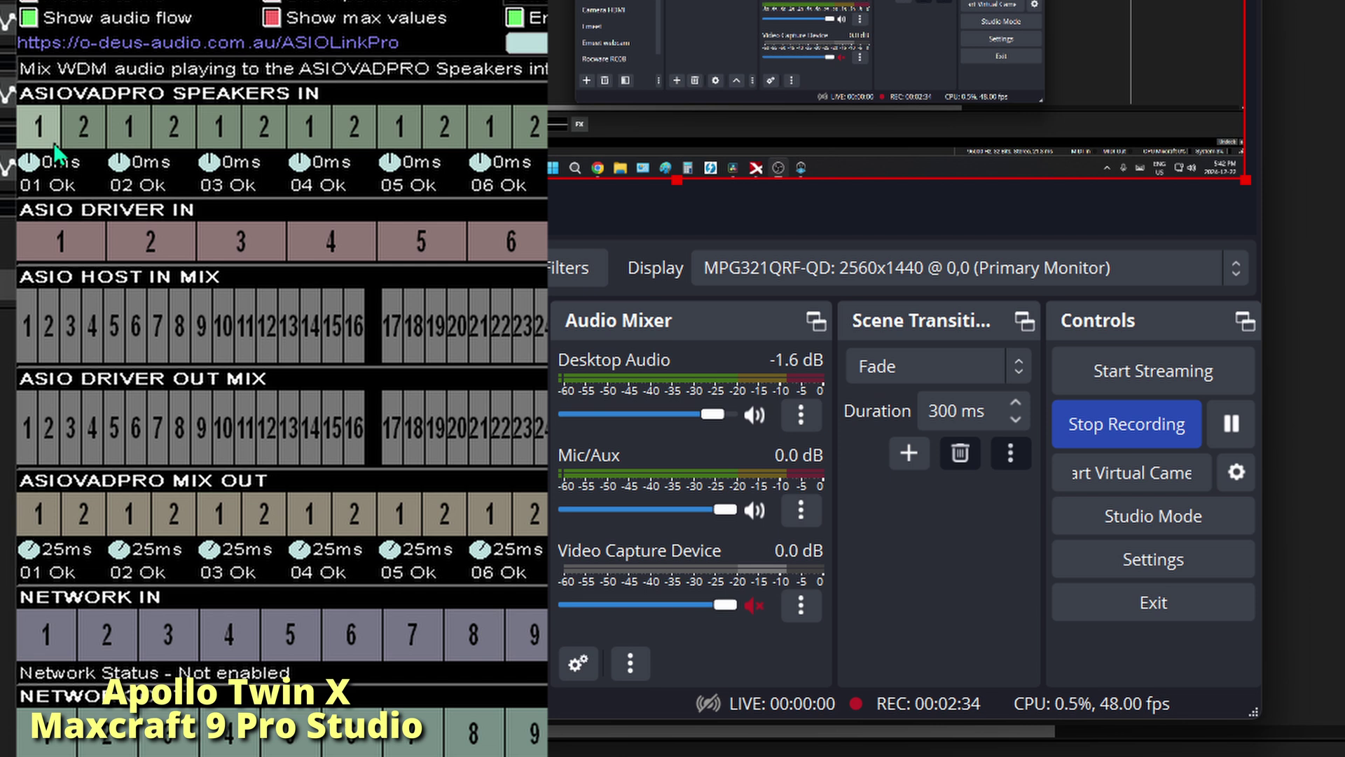
Step: Wire Speakers In 1/2 and ASIO Driver In 1/2 to Host In Mix 1/2, then Host In Mix 1/2 to Mix Out 1/2
drag(62, 253, 31, 341)
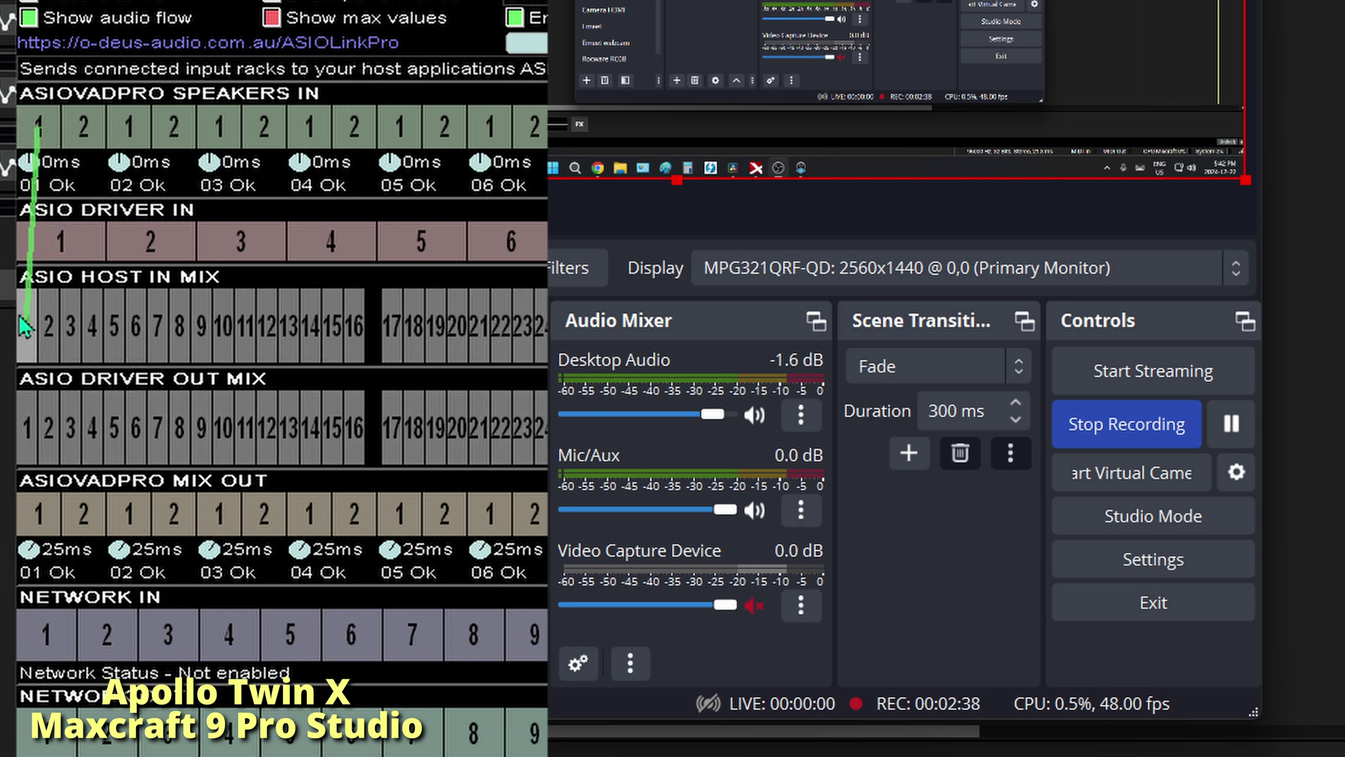
drag(74, 127, 53, 329)
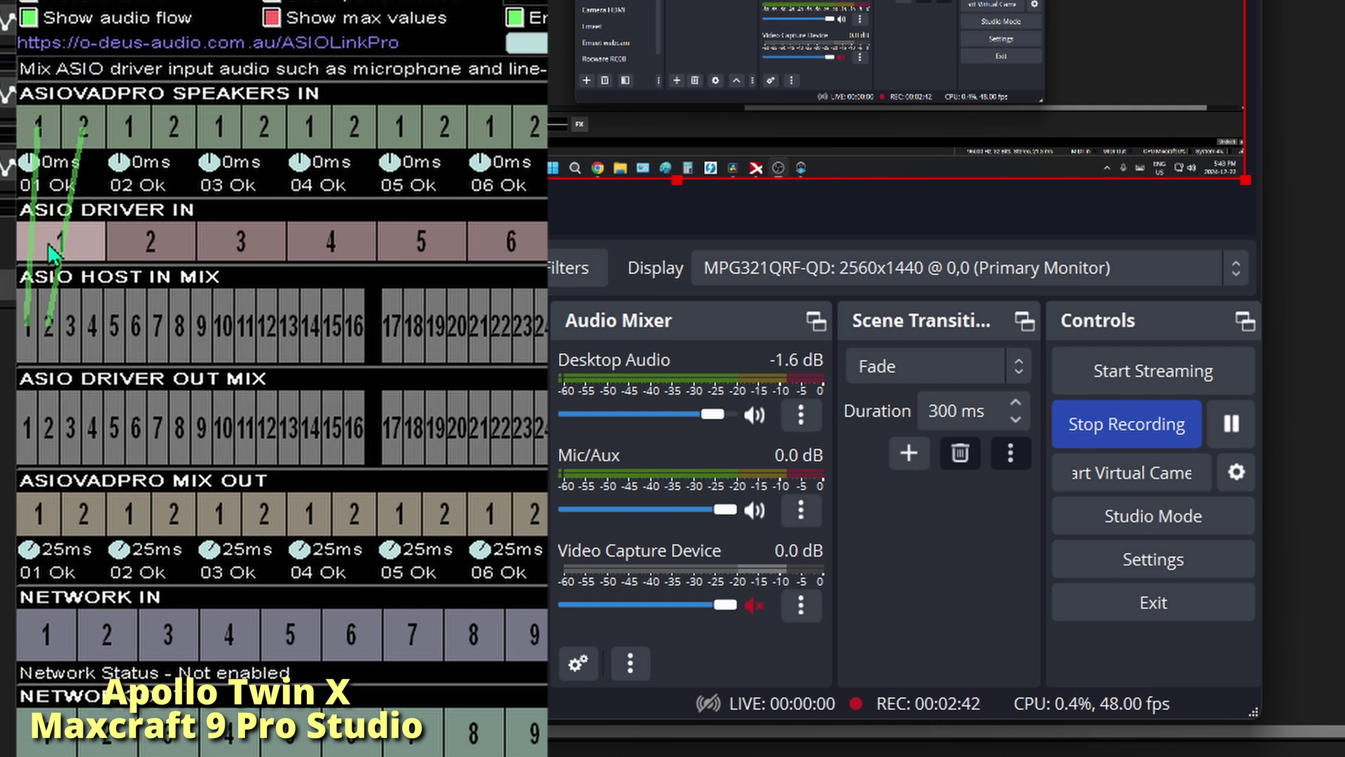
drag(31, 331, 37, 534)
drag(53, 335, 85, 534)
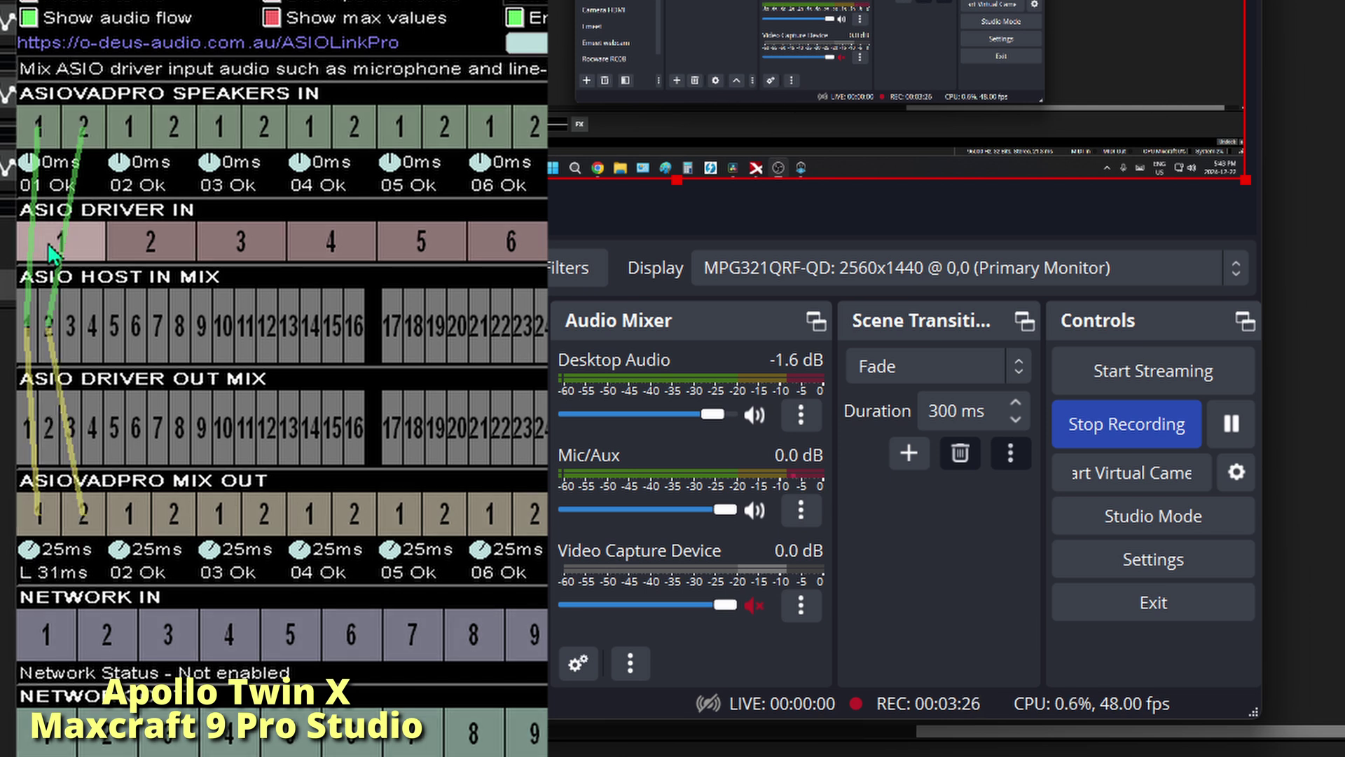
drag(52, 250, 28, 337)
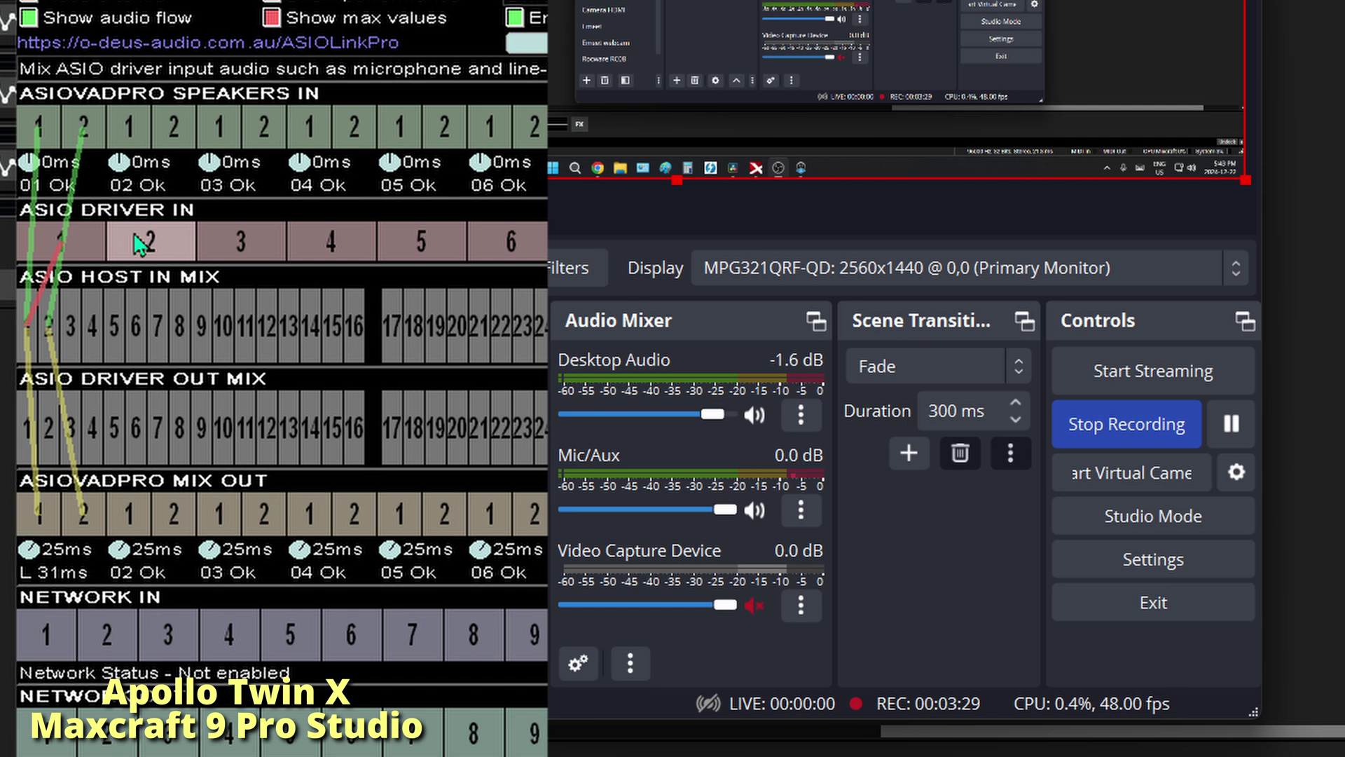
drag(139, 245, 64, 342)
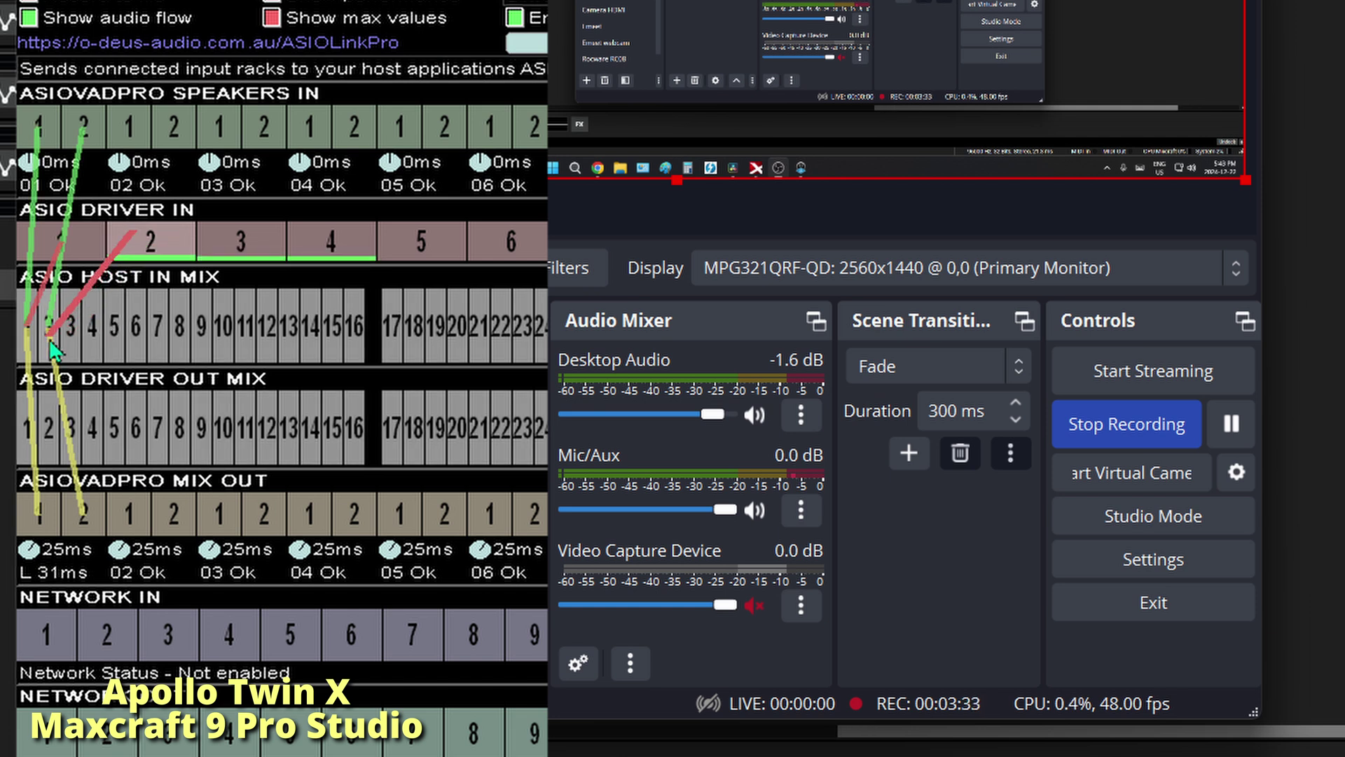
drag(49, 340, 50, 341)
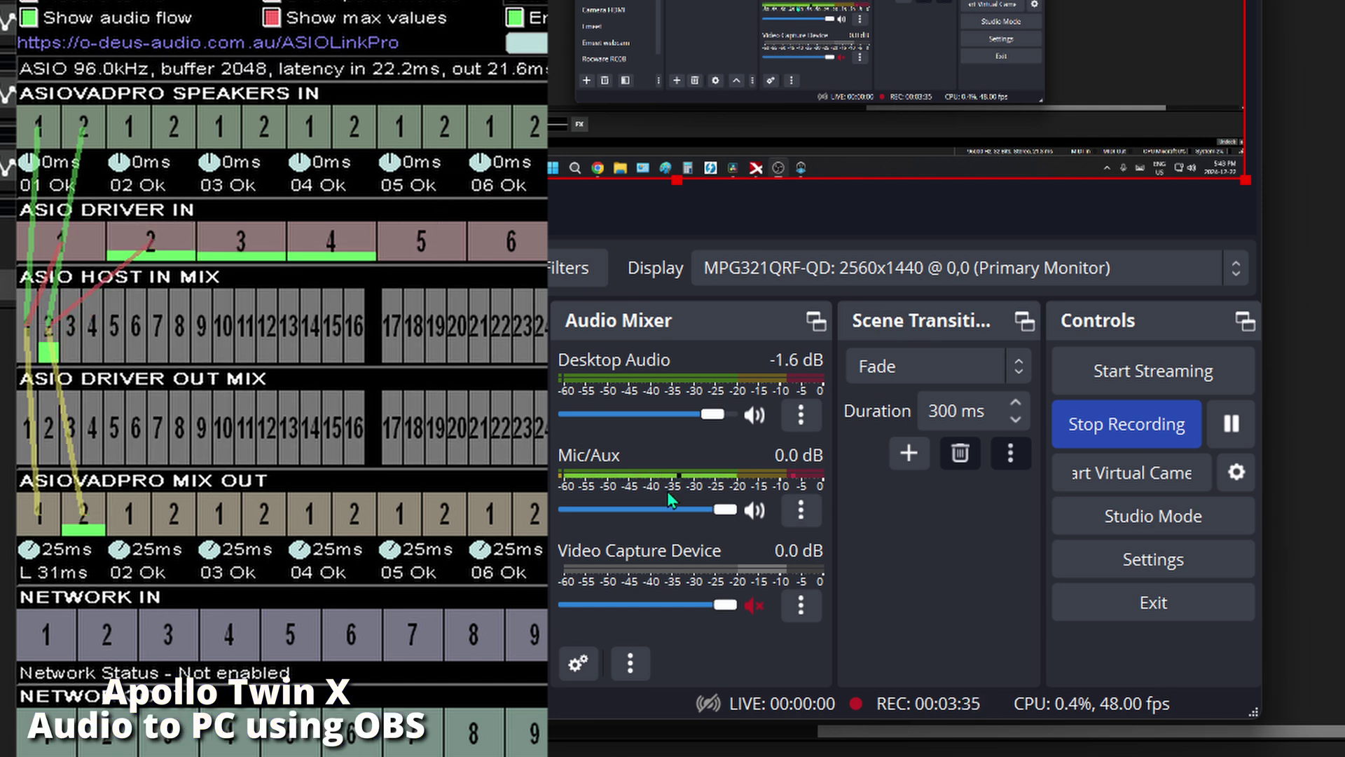
click(800, 509)
click(848, 490)
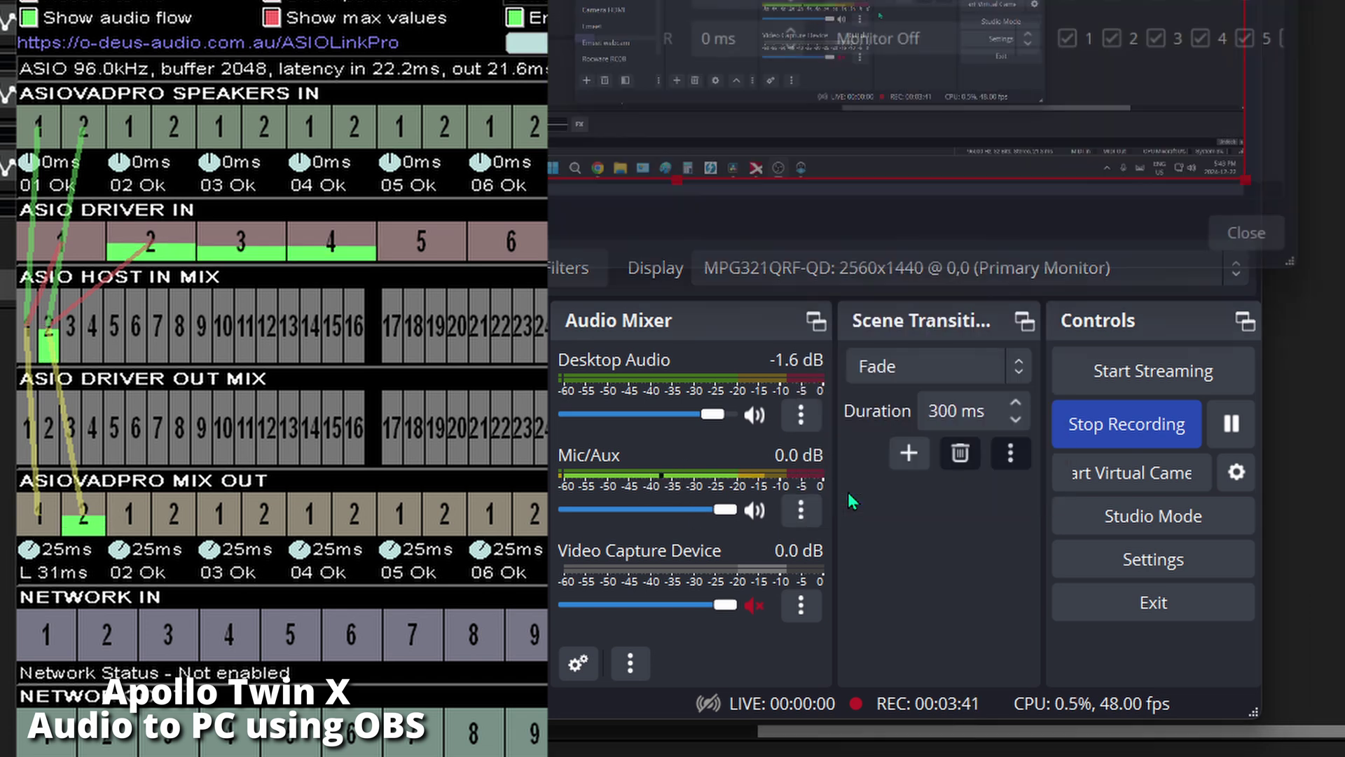
drag(943, 2, 829, 252)
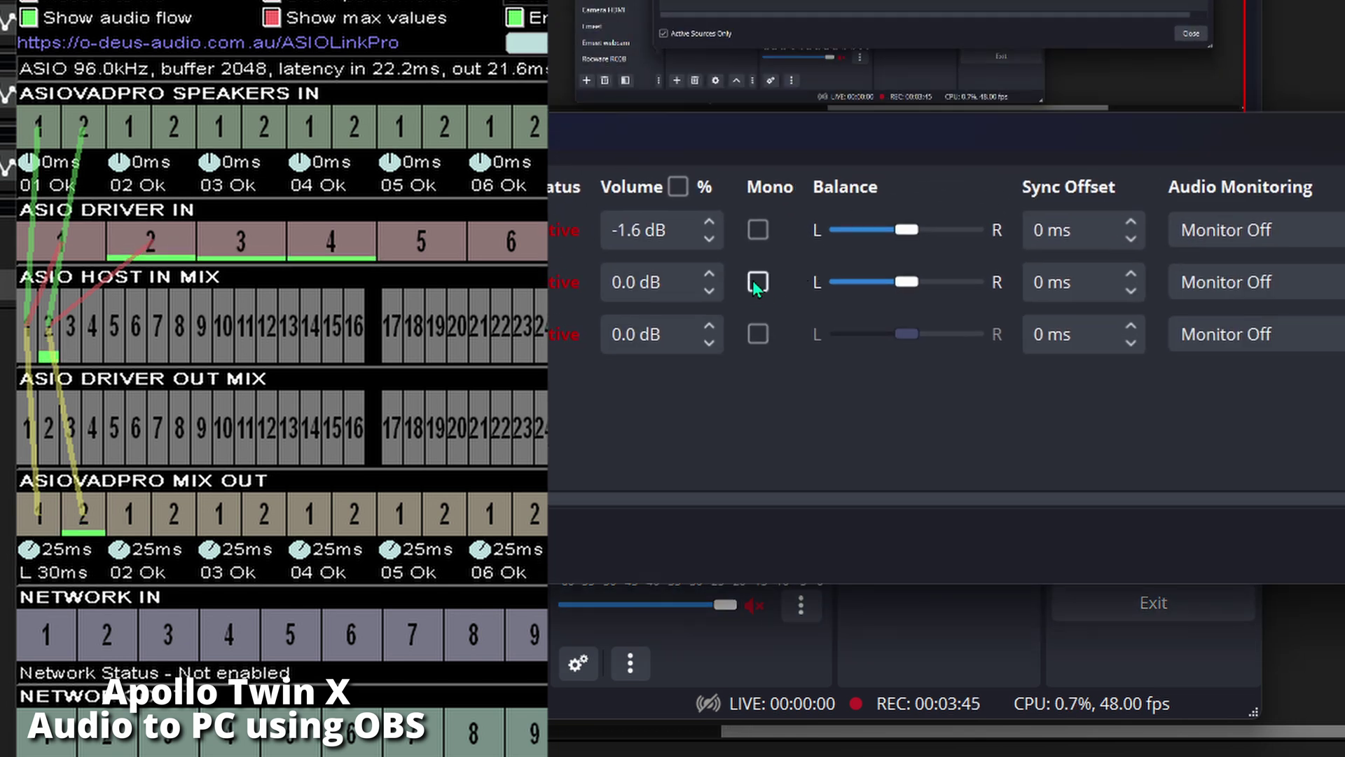
key(Escape)
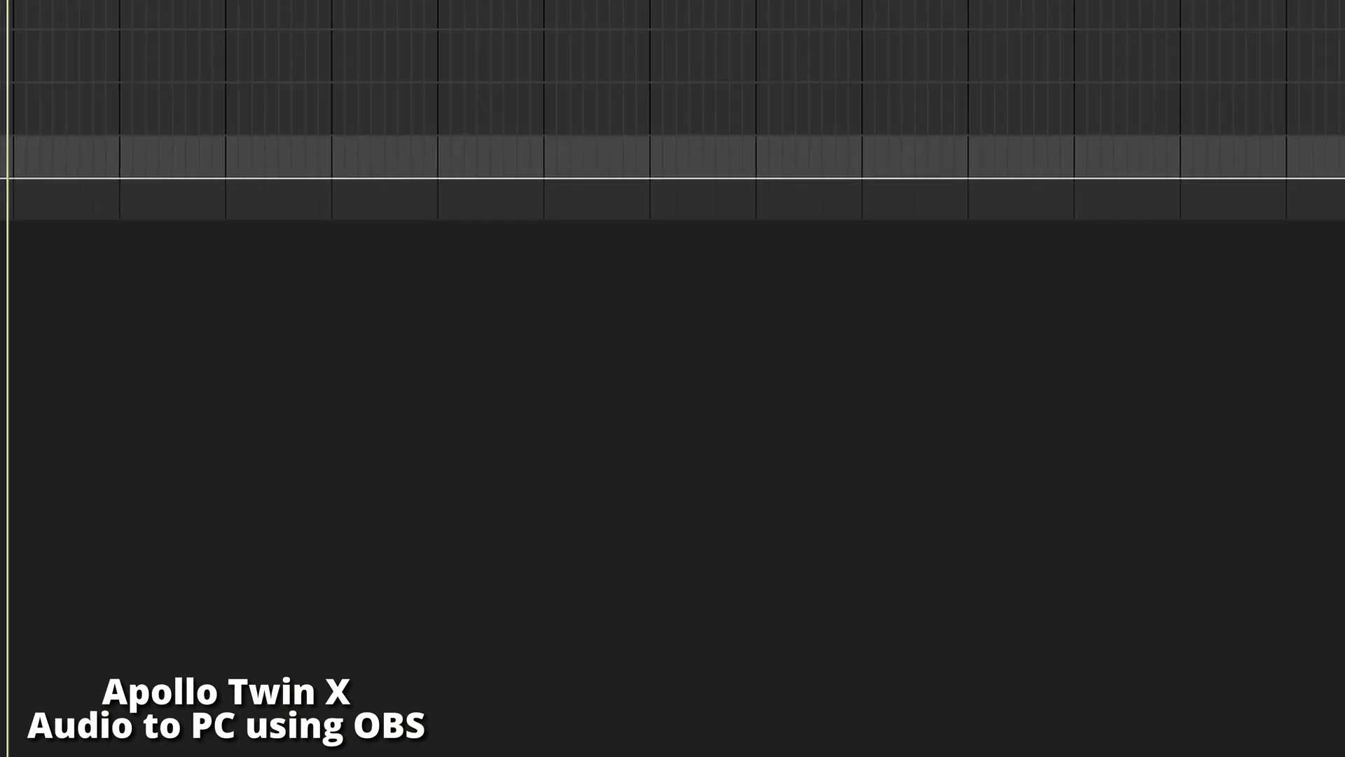
Step: In Mixcraft Preferences, set the ASIO device to Universal Audio Thunderbolt
click(70, 334)
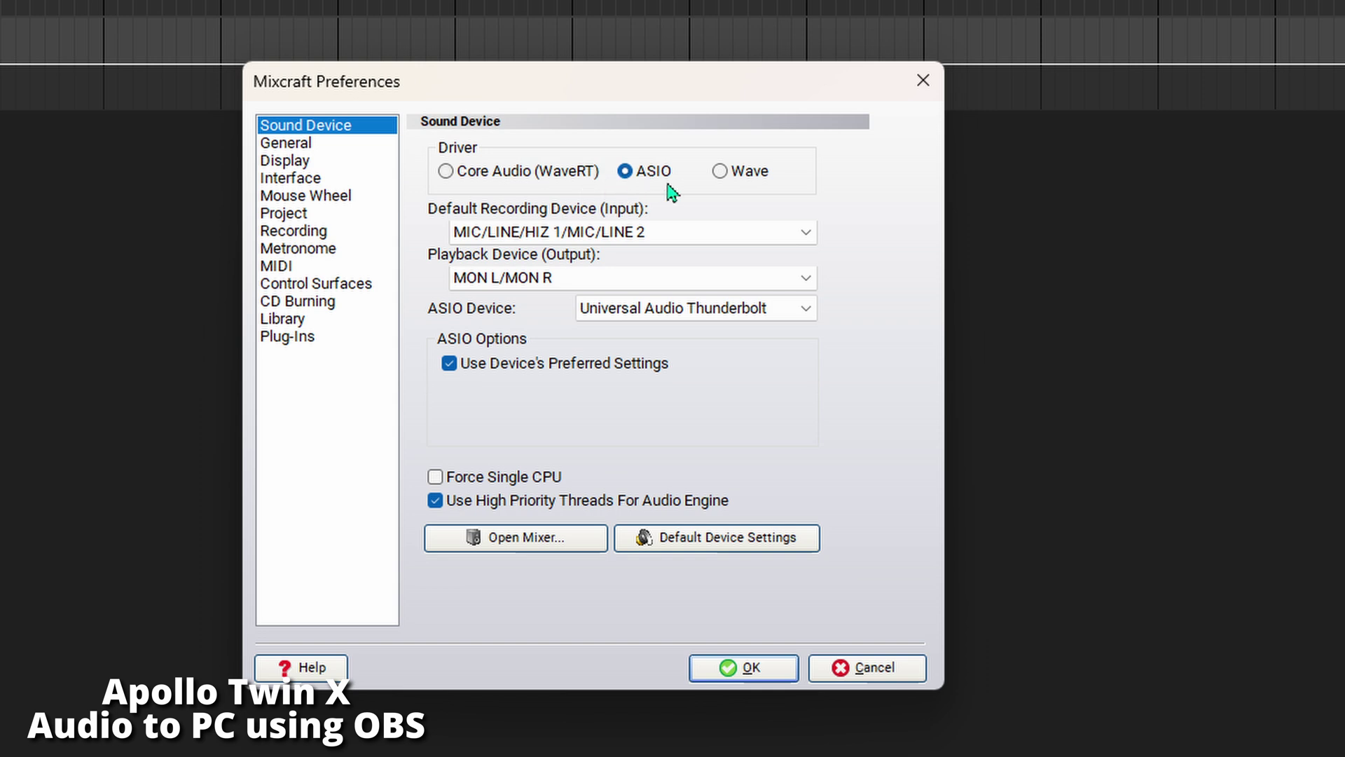
click(694, 308)
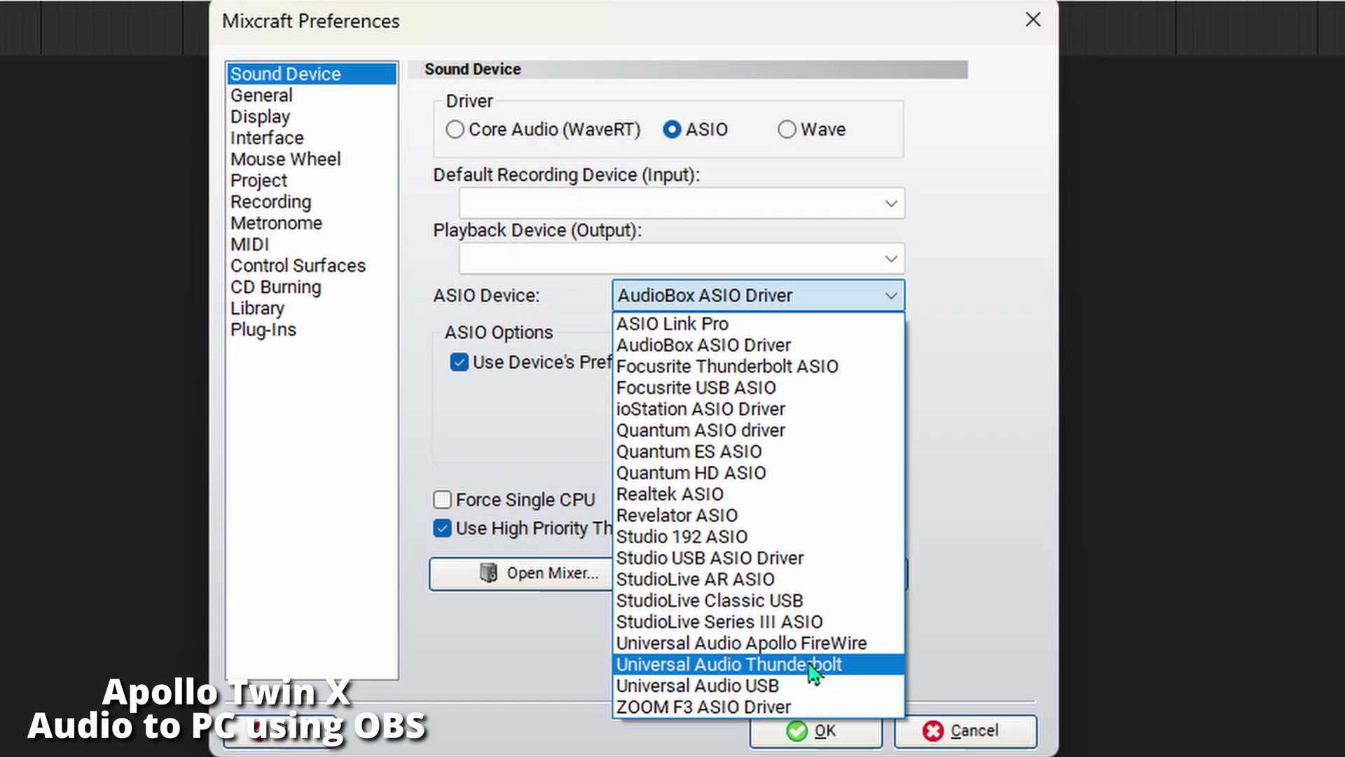
click(815, 669)
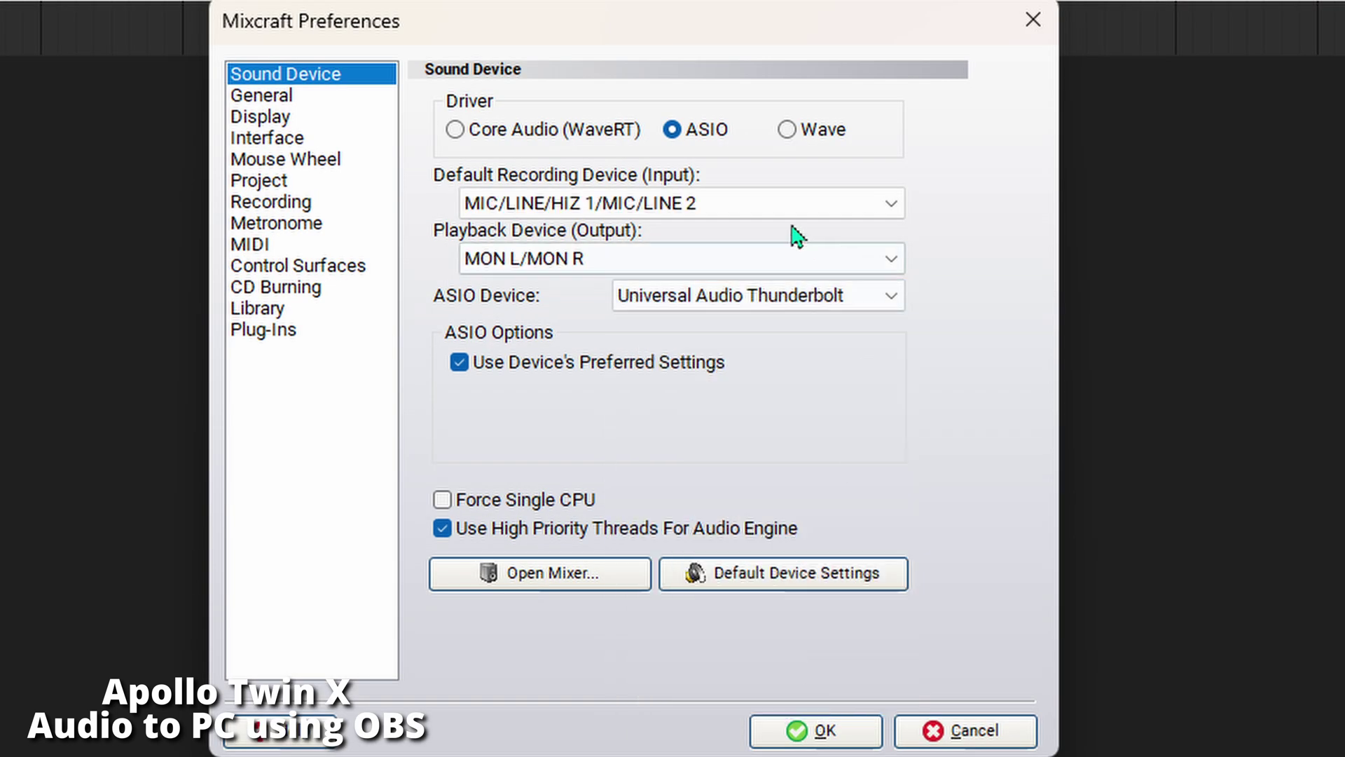